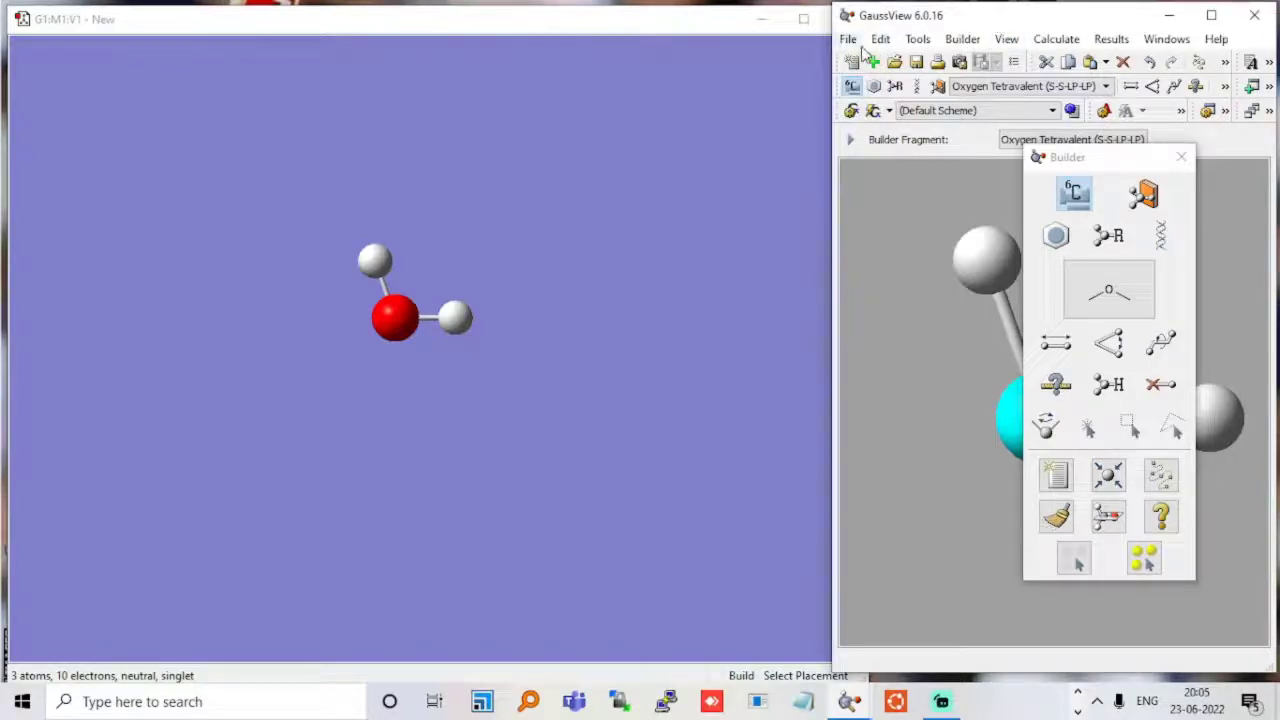
# Open the Gaussian calculation setup for the water molecule and set the job type to Optimization.
pyautogui.click(1050, 46)
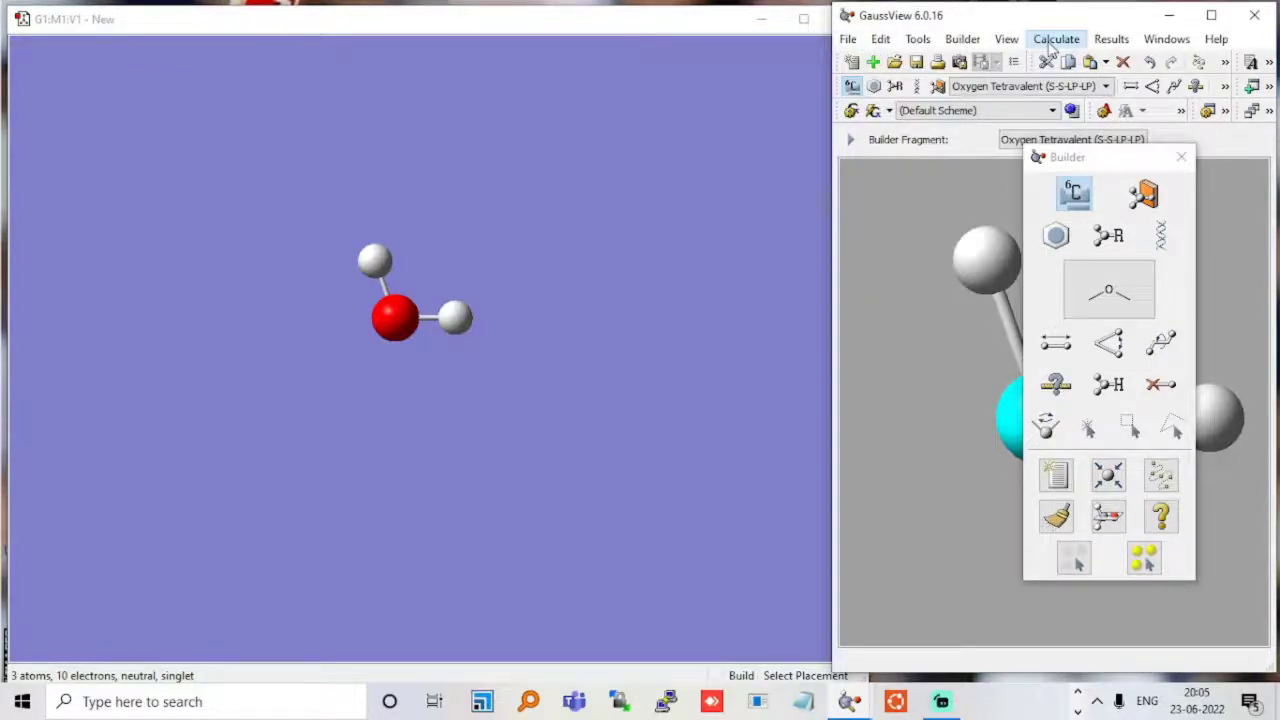
pyautogui.click(1050, 60)
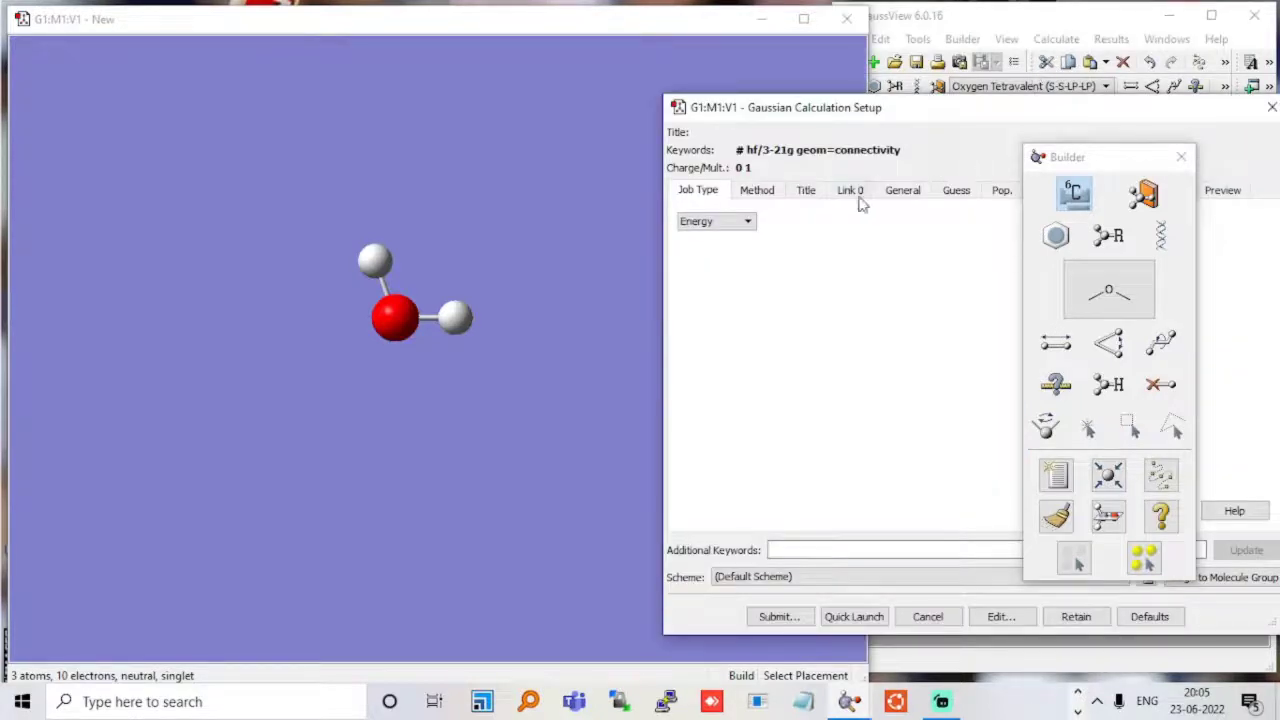
pyautogui.click(748, 221)
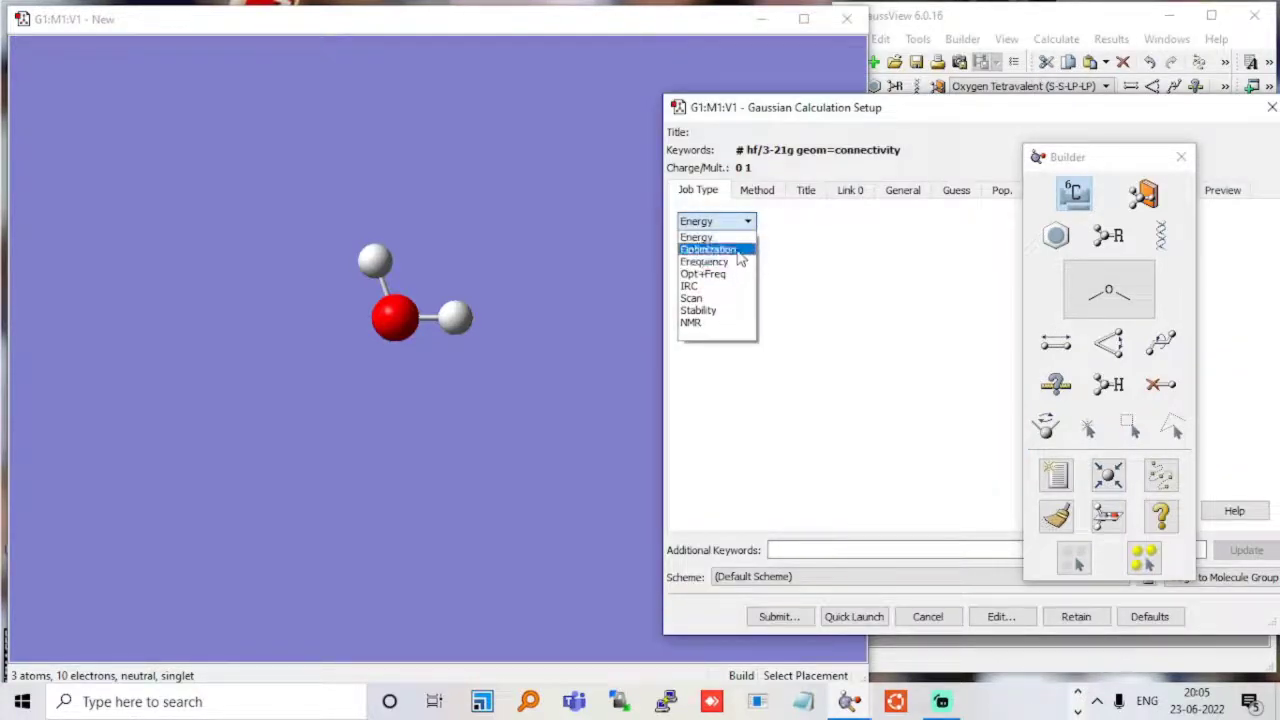
pyautogui.click(730, 249)
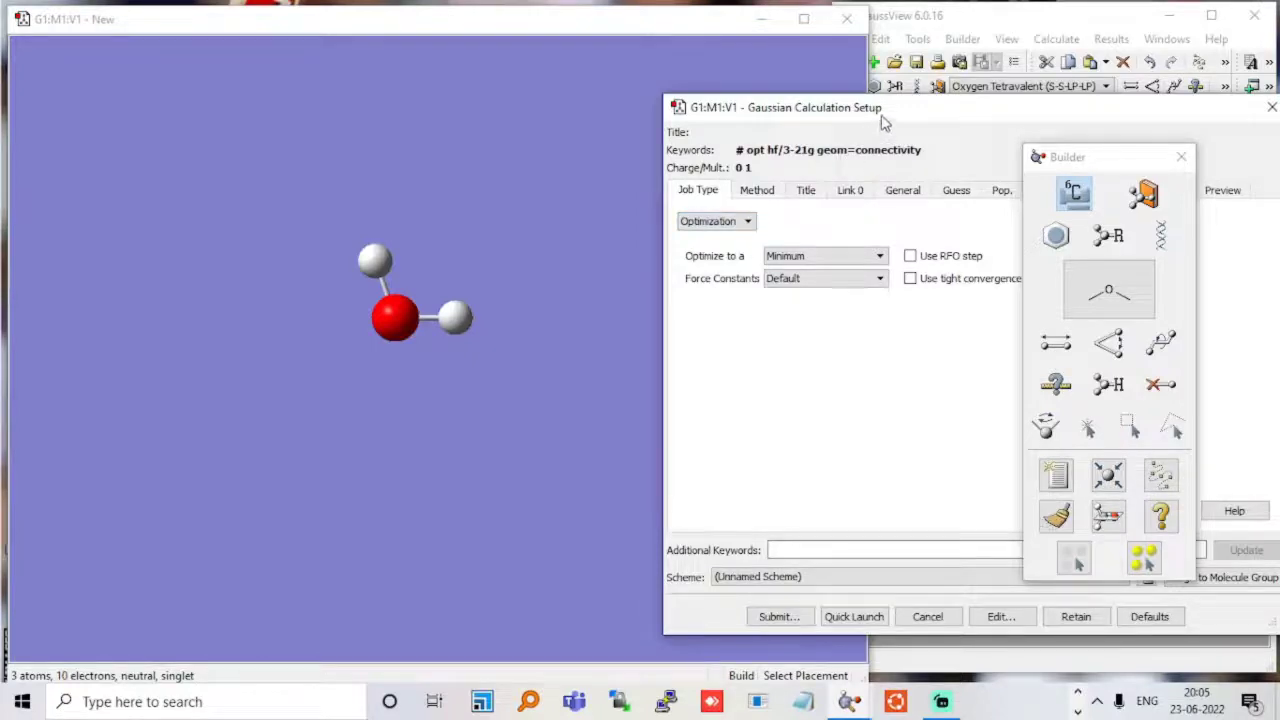
pyautogui.moveTo(885, 118); pyautogui.dragTo(622, 112)
# Set the calculation method to Hartree-Fock with the 6-31G basis set, without diffuse functions.
pyautogui.click(536, 182)
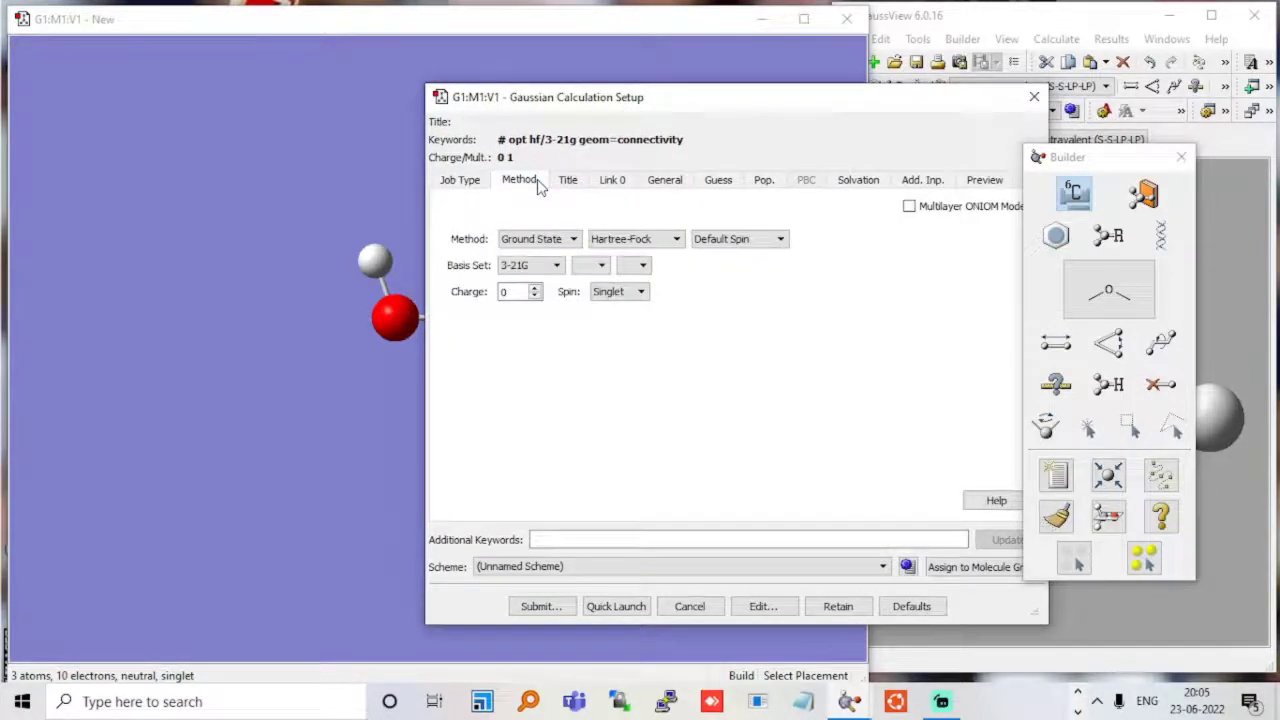
pyautogui.click(644, 243)
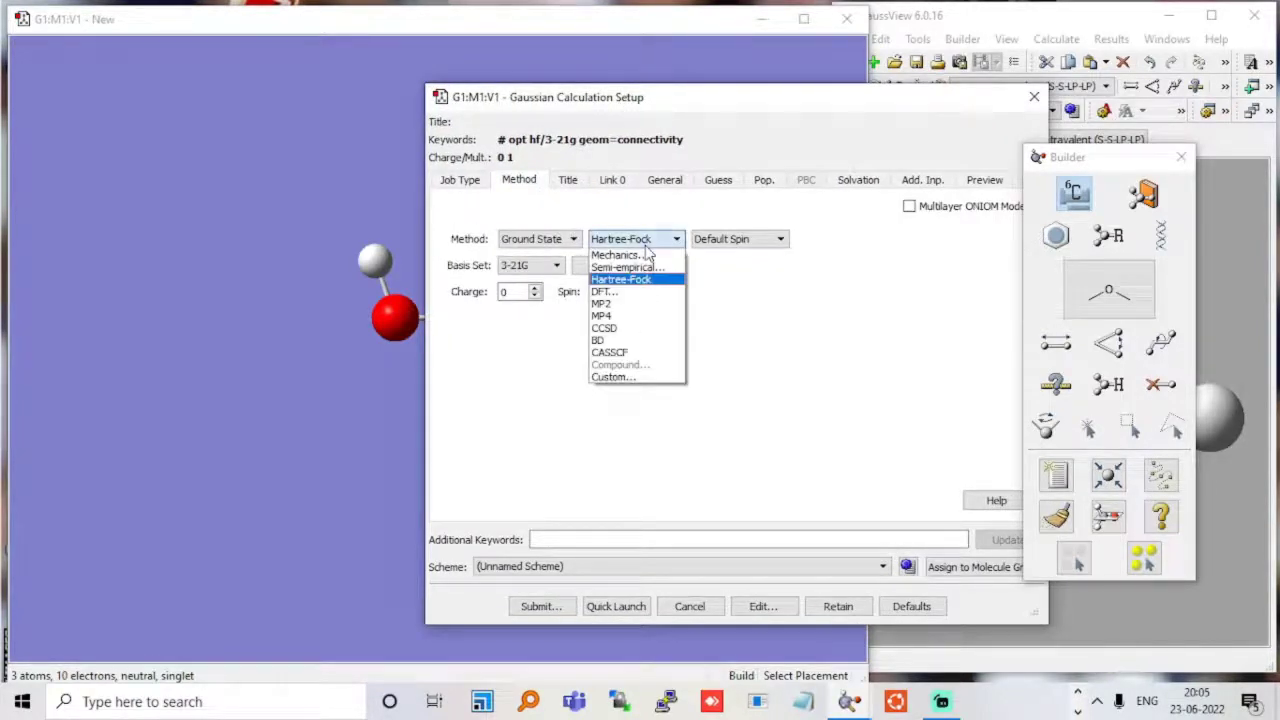
pyautogui.click(619, 280)
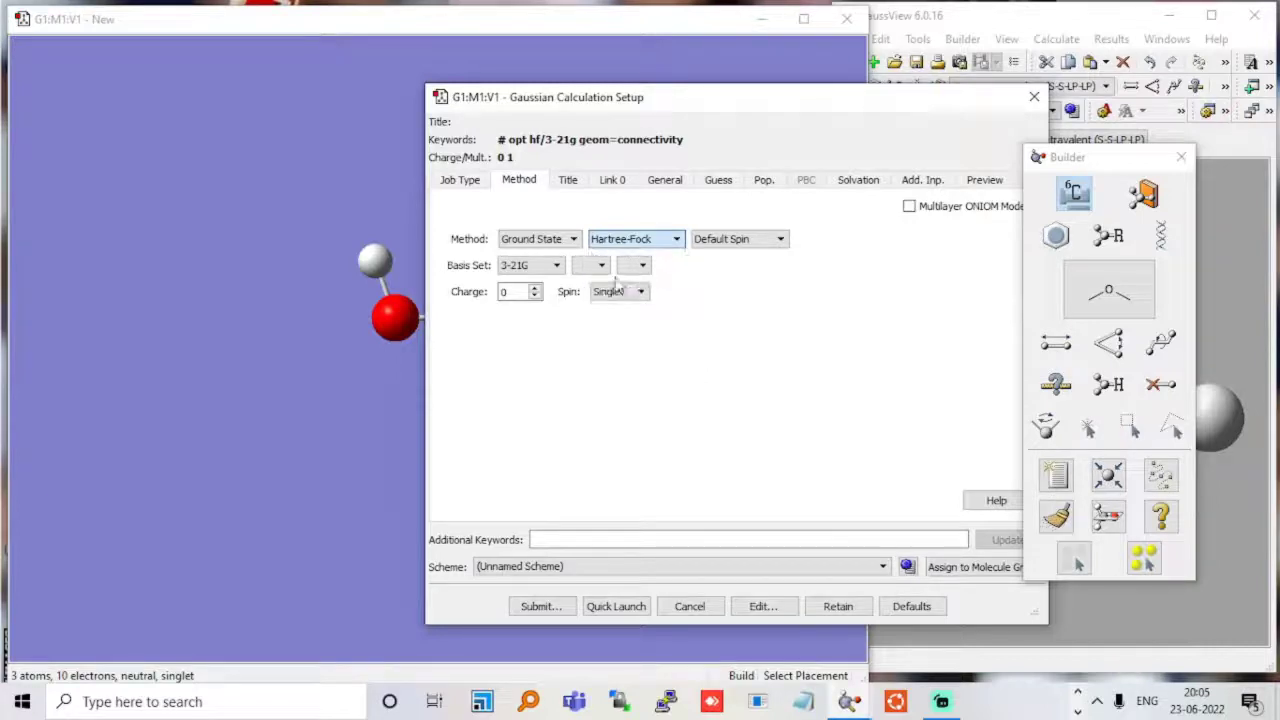
pyautogui.click(556, 266)
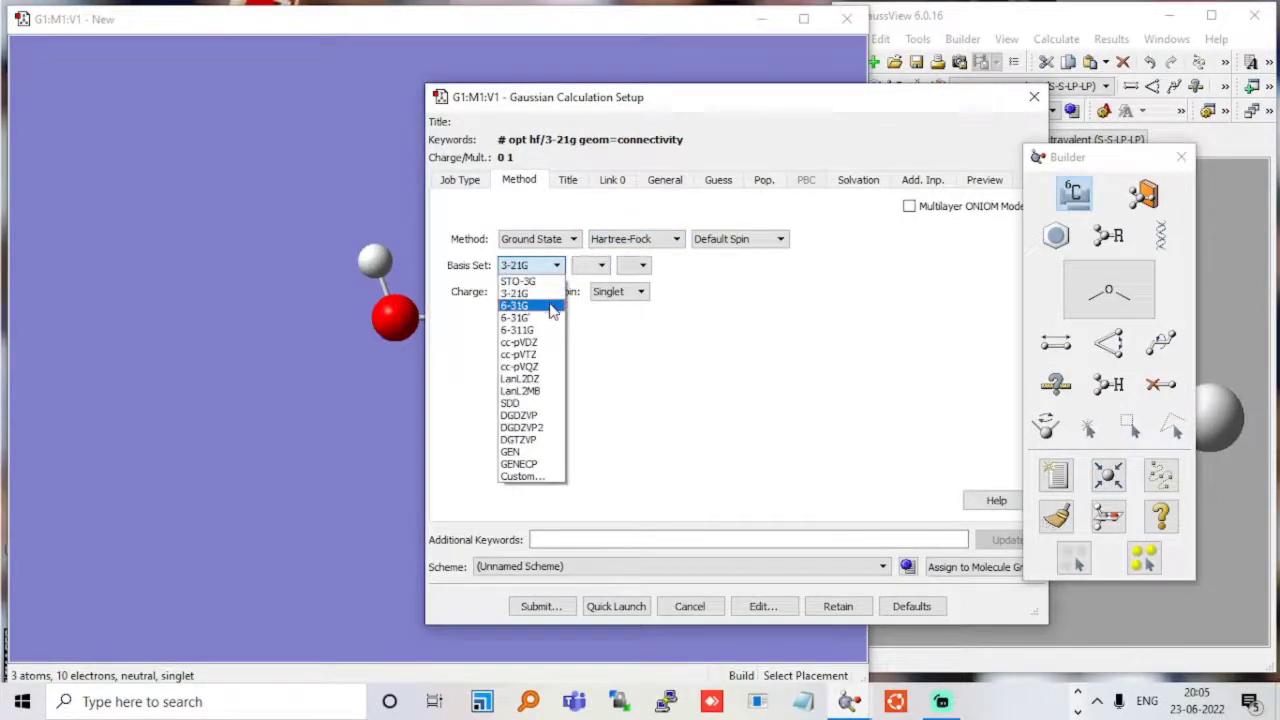
pyautogui.click(548, 306)
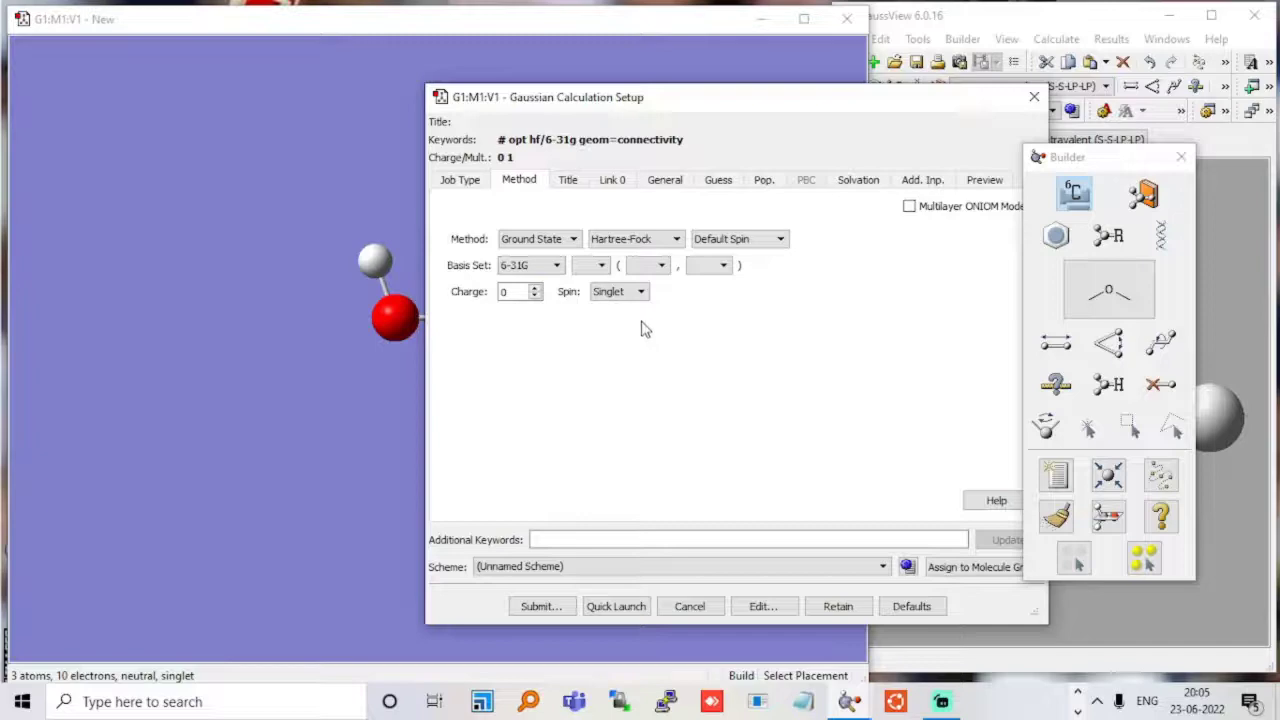
pyautogui.click(600, 266)
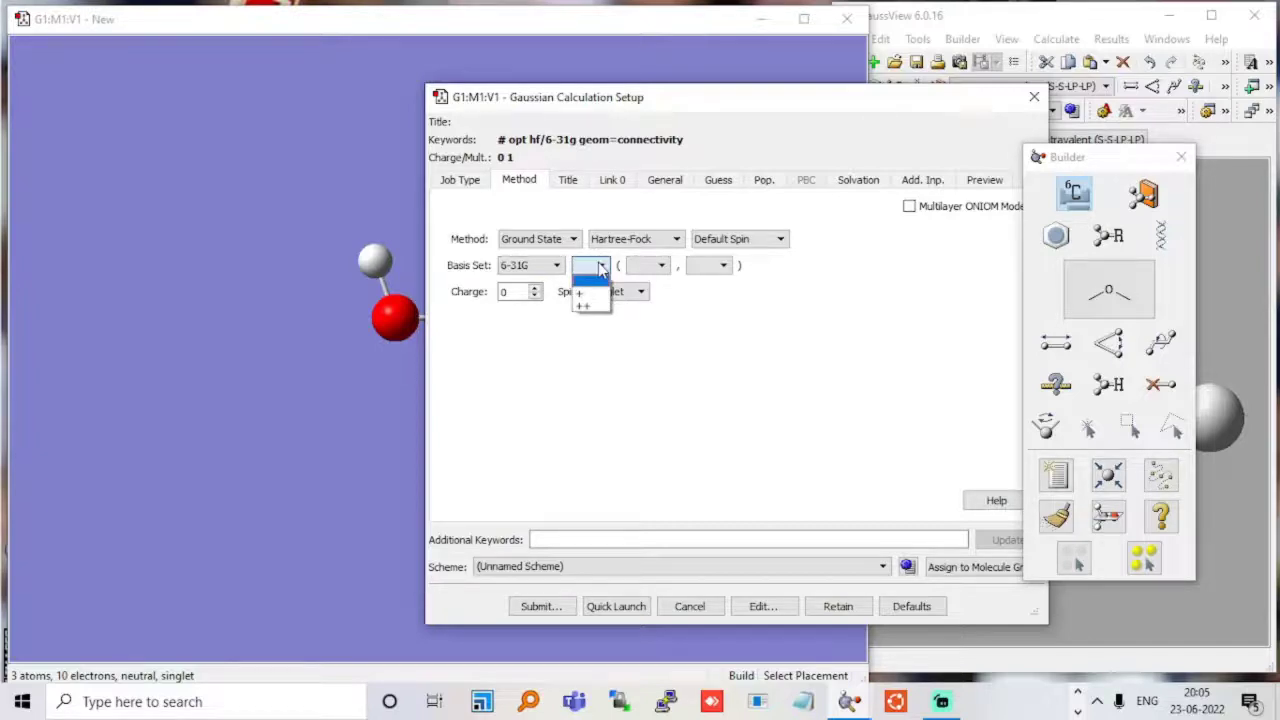
pyautogui.click(688, 317)
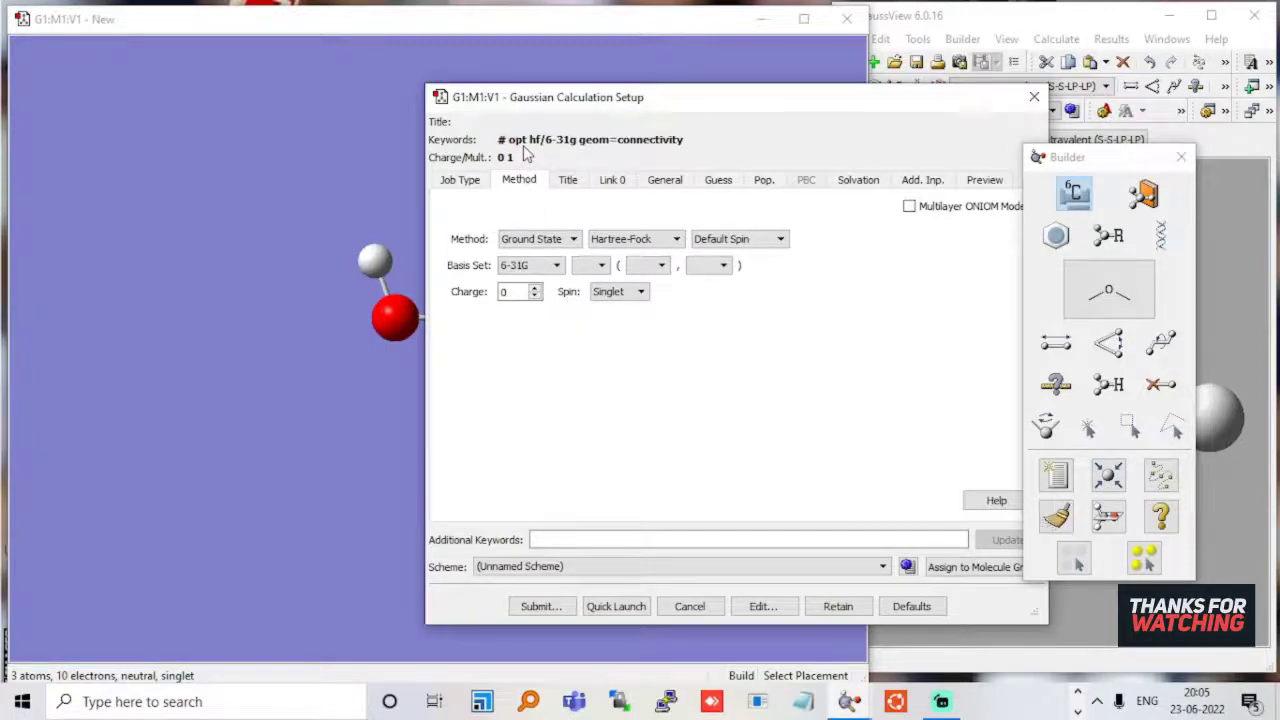
# Give the calculation the job title "water opt".
pyautogui.click(570, 184)
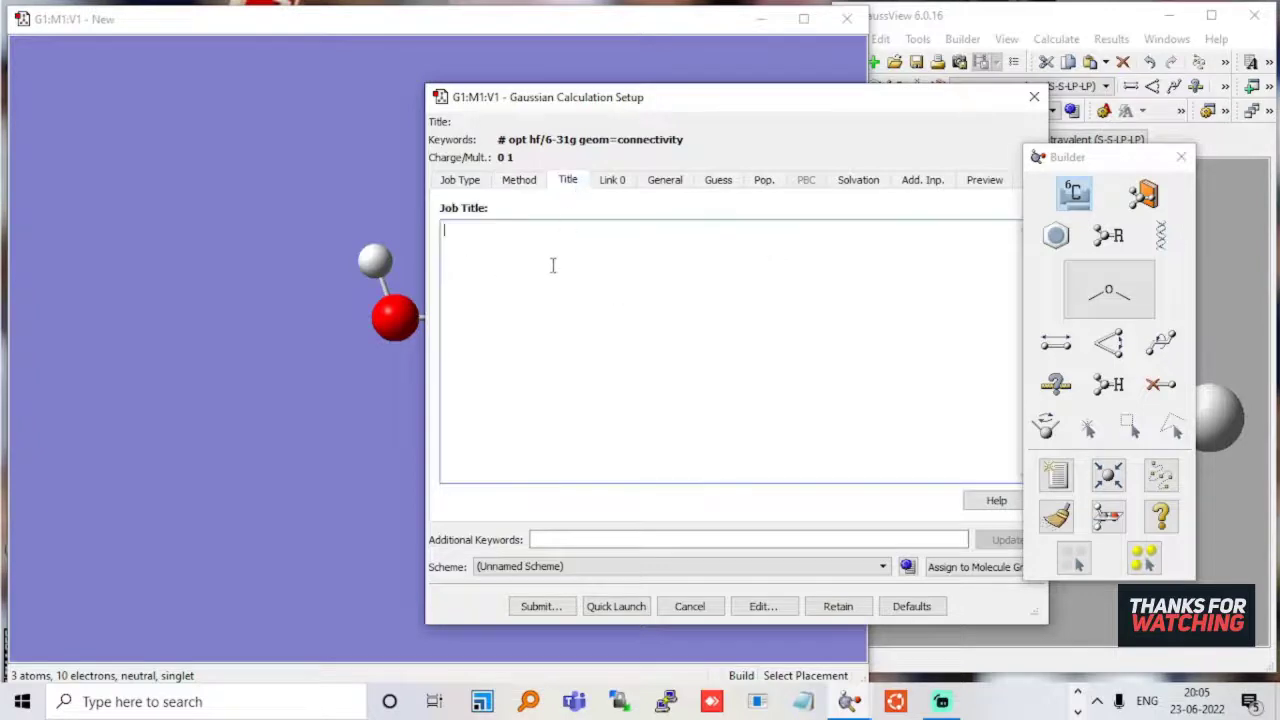
pyautogui.write('water minimi')
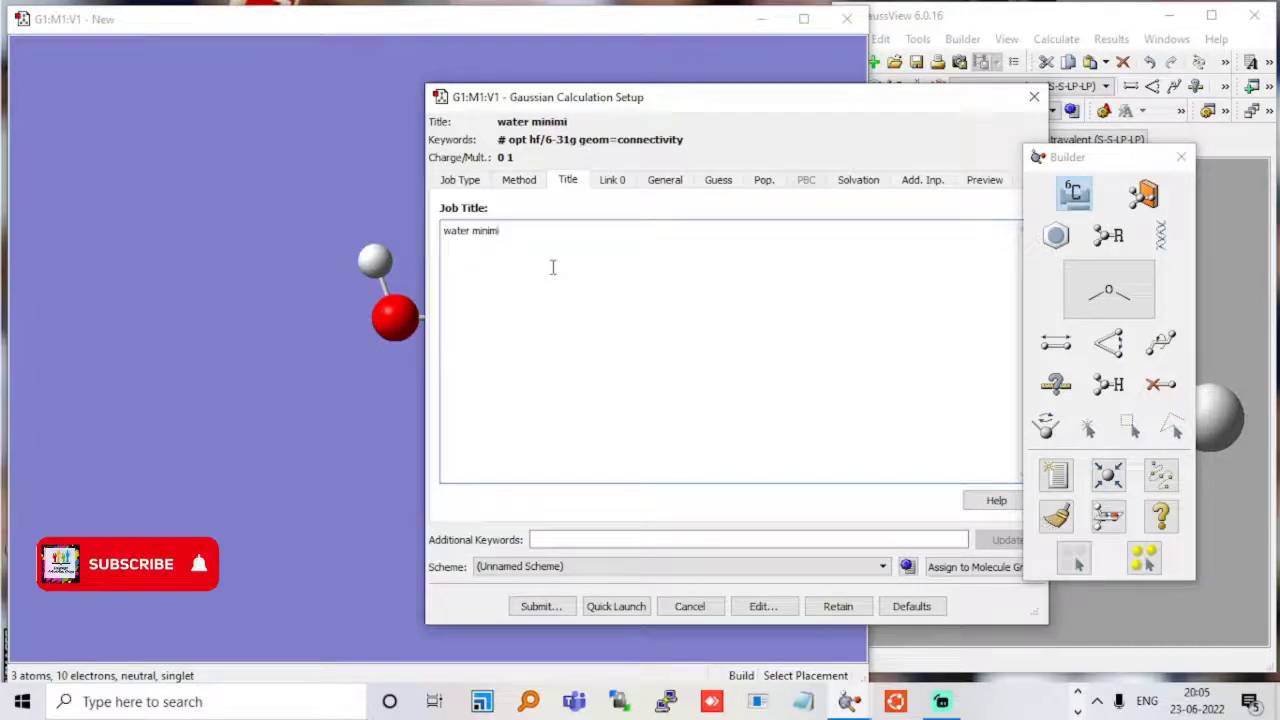
pyautogui.write('zat')
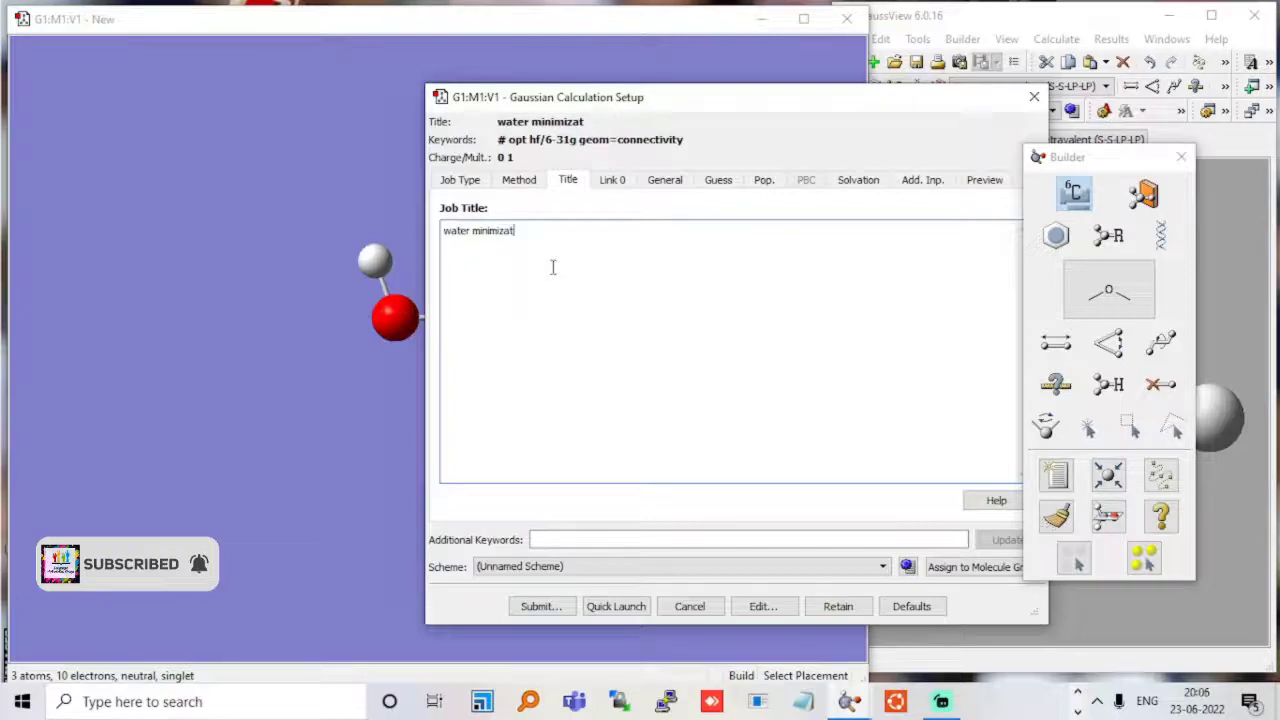
pyautogui.press('BackSpace')
pyautogui.press('BackSpace')
pyautogui.press('BackSpace')
pyautogui.press('BackSpace')
pyautogui.press('BackSpace')
pyautogui.press('BackSpace')
pyautogui.press('BackSpace')
pyautogui.press('BackSpace')
pyautogui.press('BackSpace')
pyautogui.press('BackSpace')
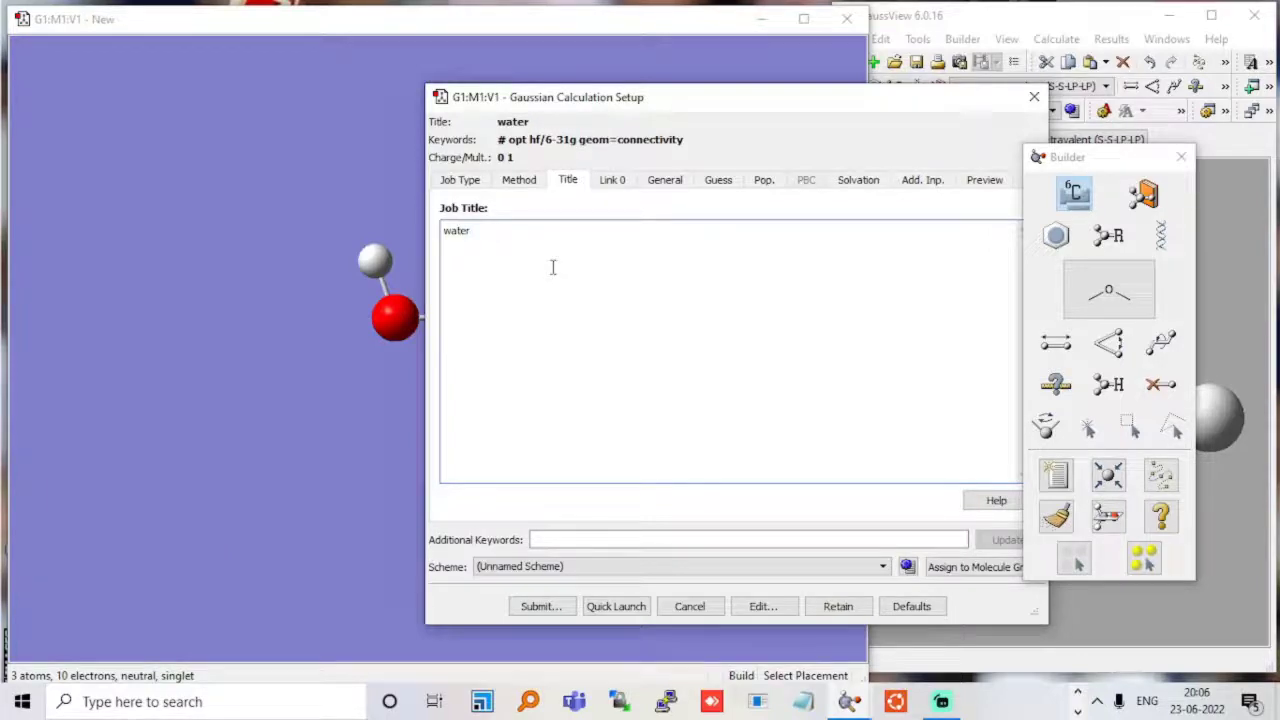
pyautogui.write('opty')
pyautogui.press('BackSpace')
# Start submitting the calculation and save its input file as h2o_opt in the h2o folder under F:\software\G09\New Folder.
pyautogui.click(539, 607)
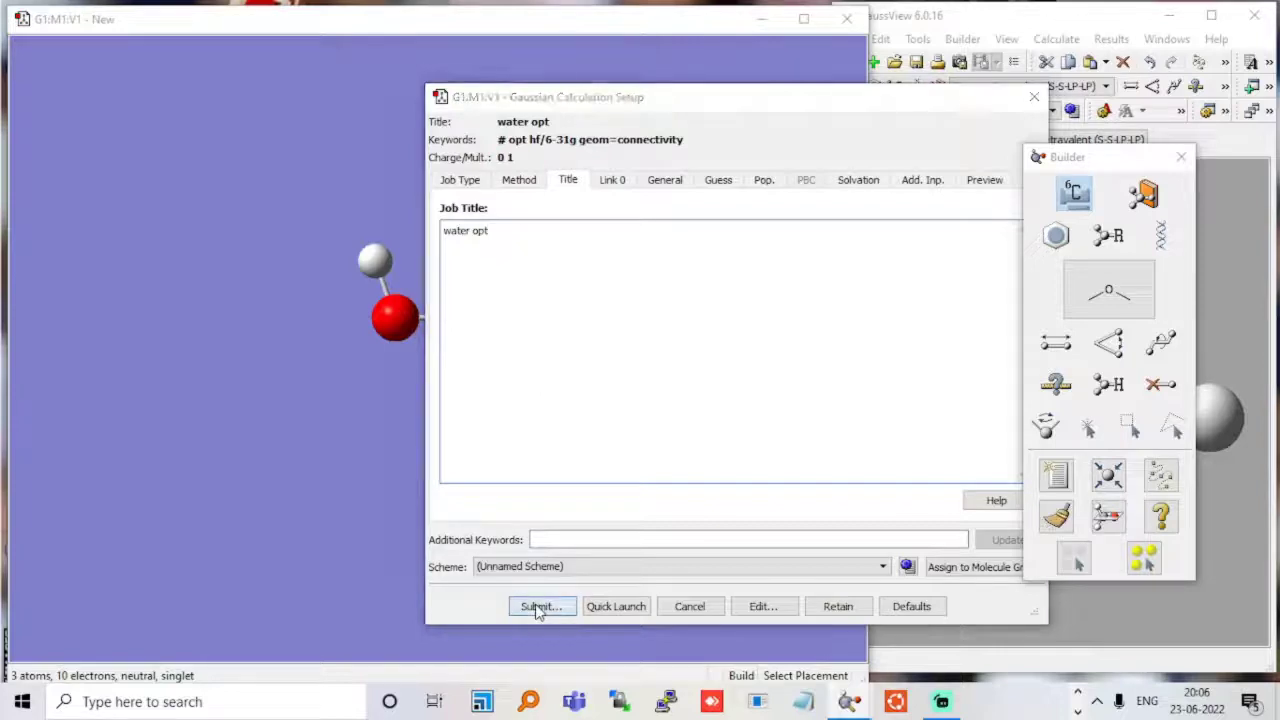
pyautogui.click(777, 388)
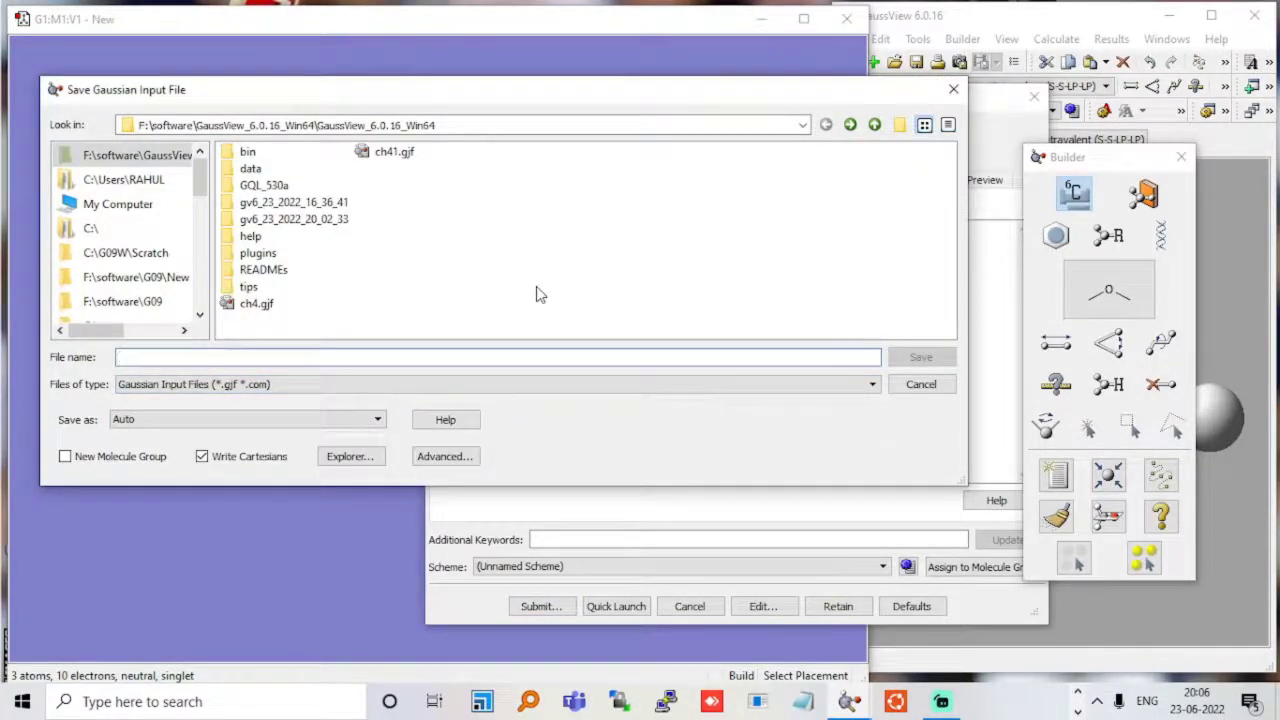
pyautogui.click(188, 277)
pyautogui.doubleClick(268, 153)
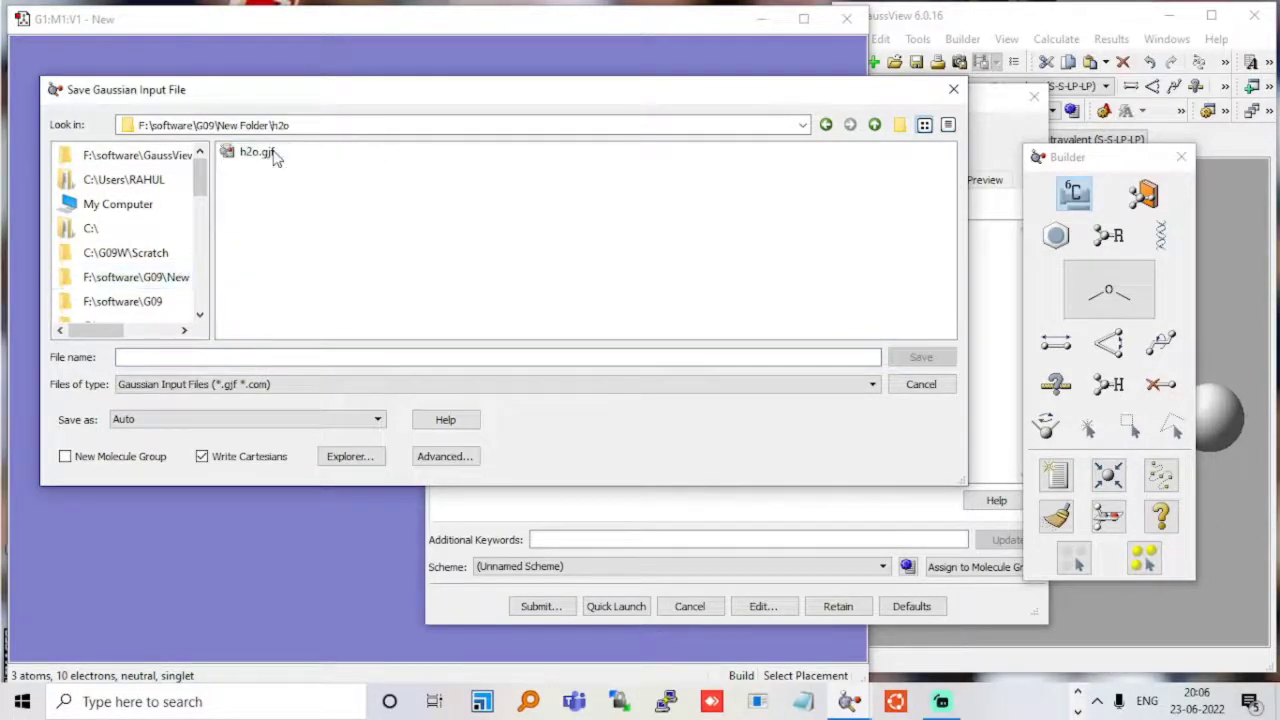
pyautogui.click(182, 357)
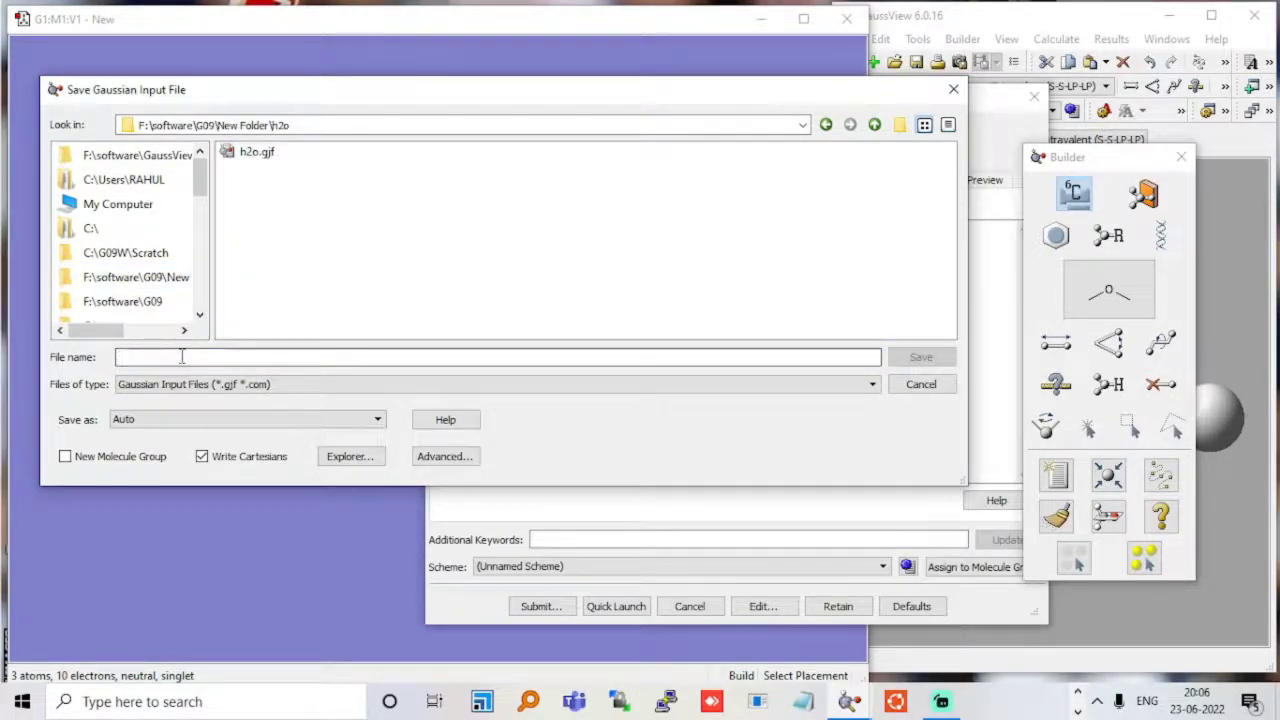
pyautogui.write('h2o')
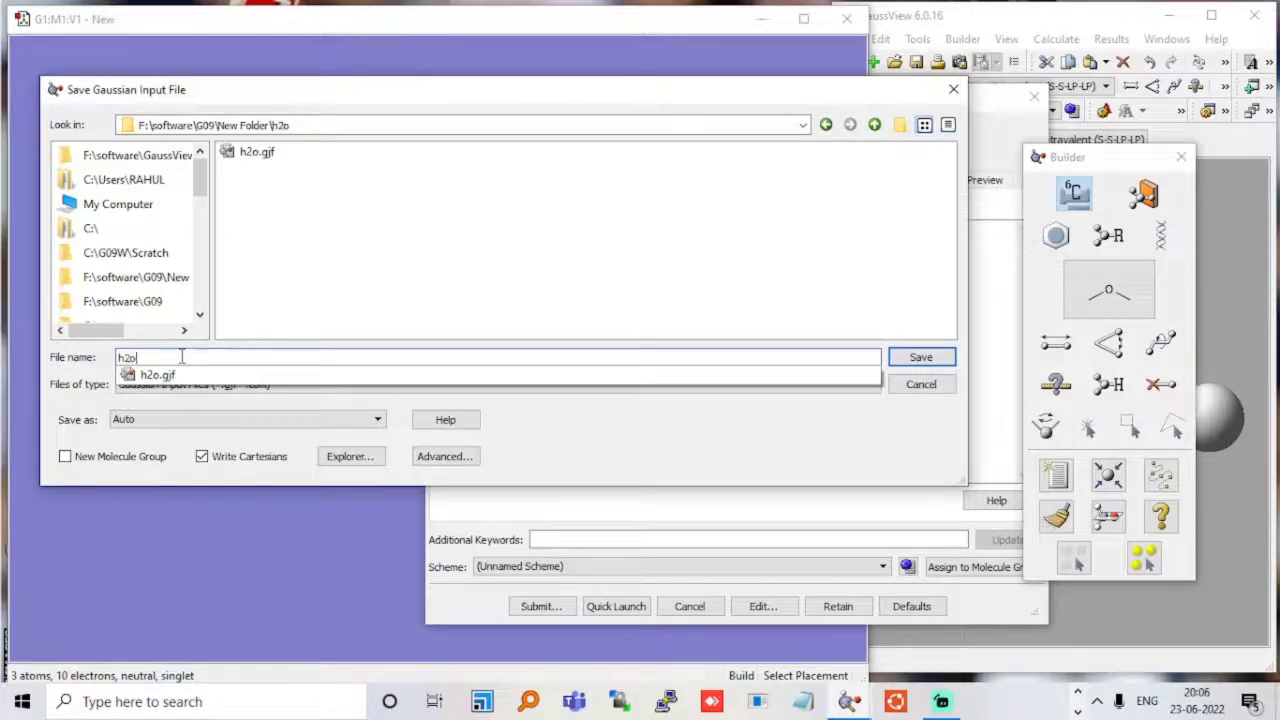
pyautogui.write('_opt')
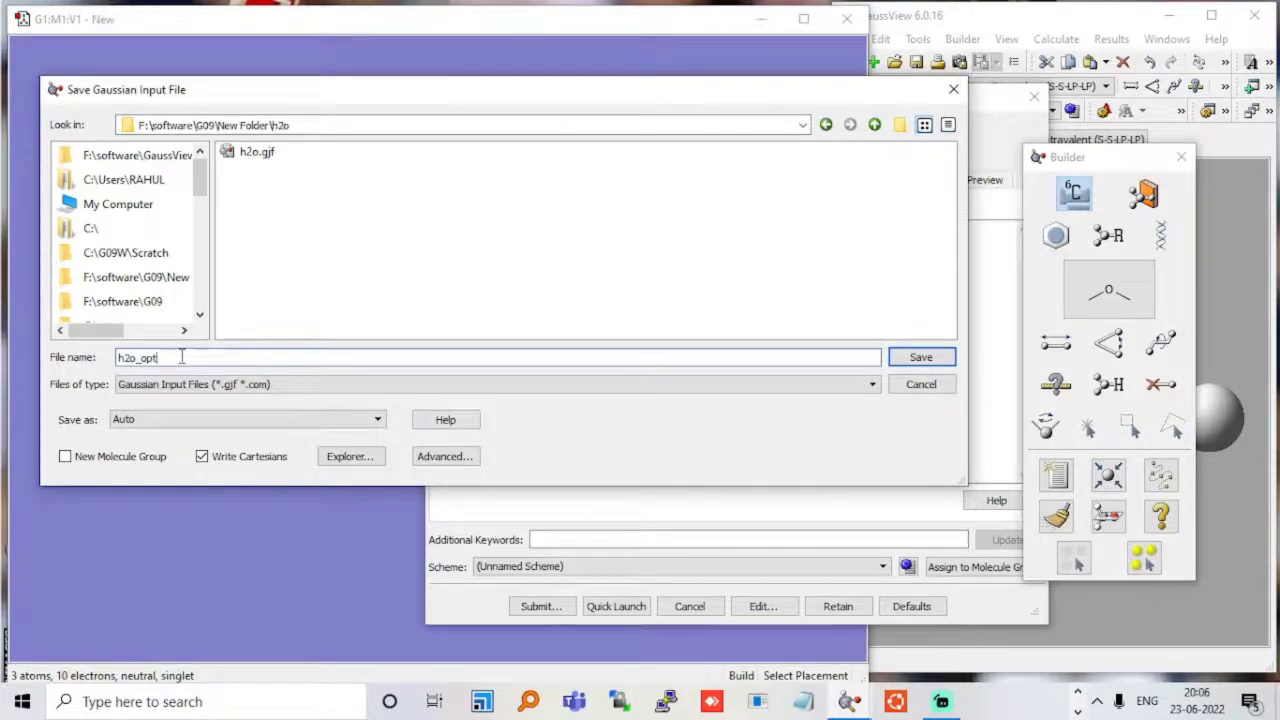
pyautogui.press('Return')
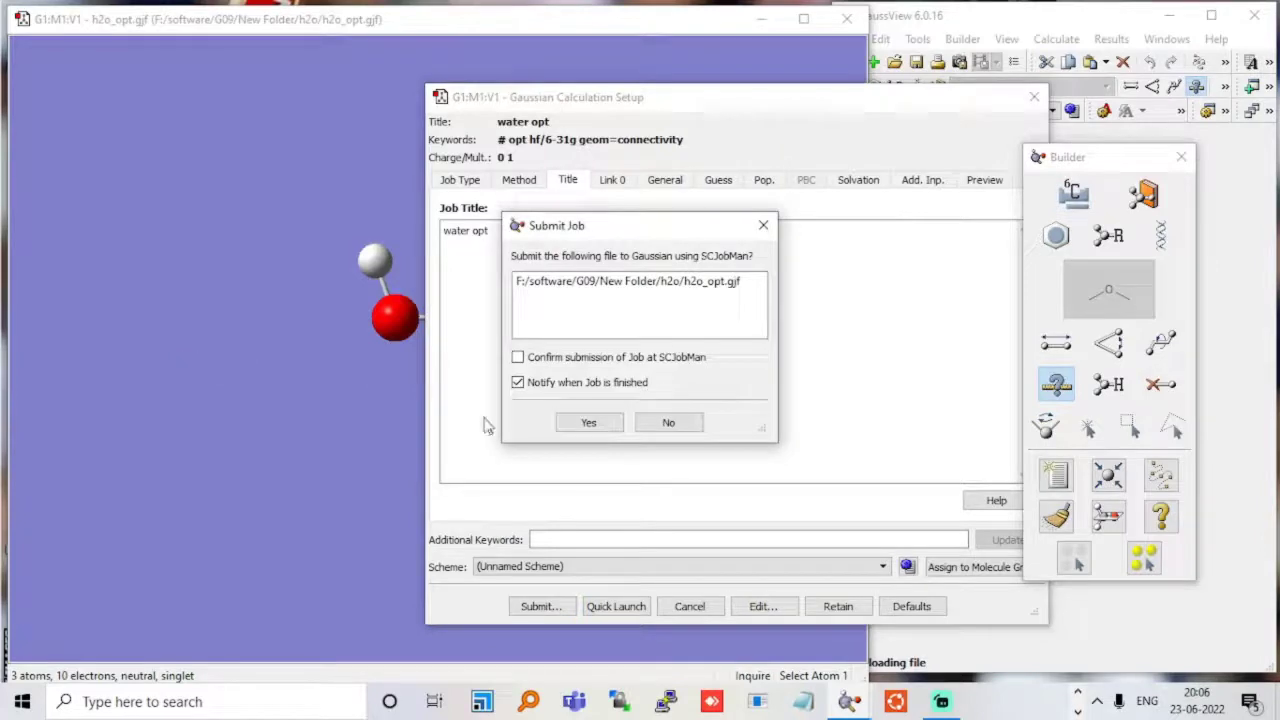
# Enable confirming the job submission at SCJobMan and submit h2o_opt.gjf to Gaussian.
pyautogui.click(518, 358)
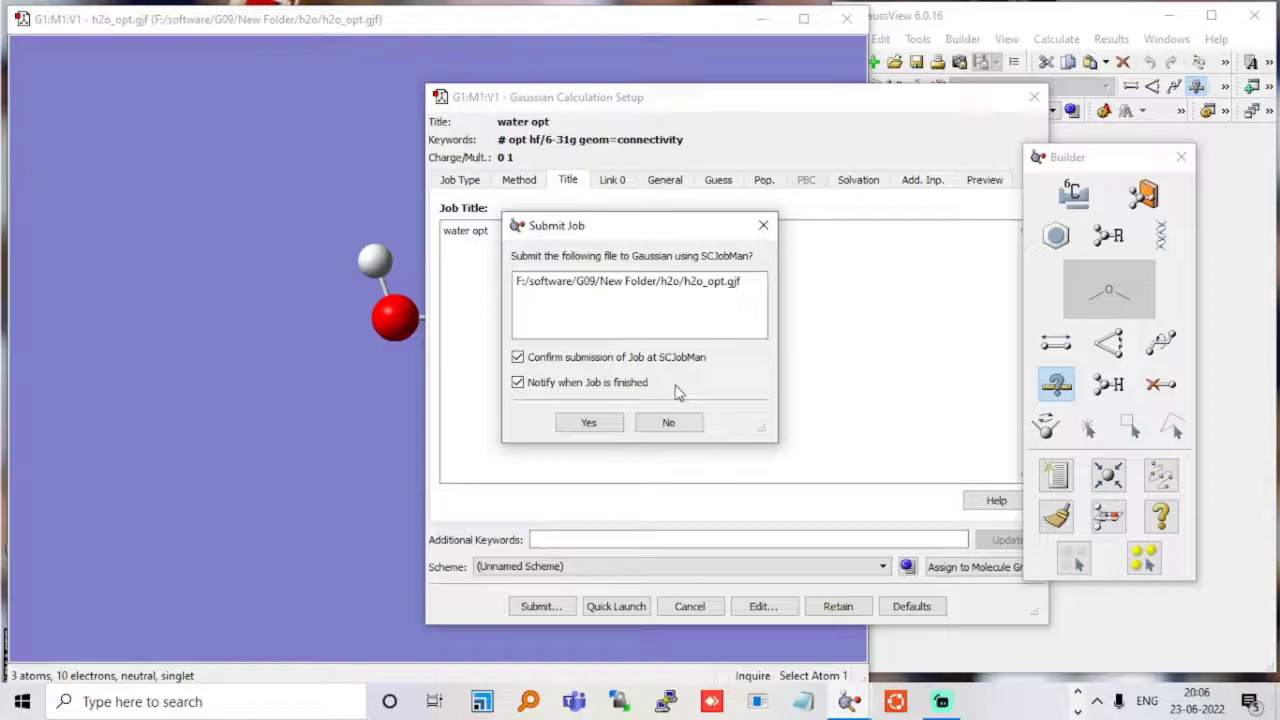
pyautogui.click(618, 424)
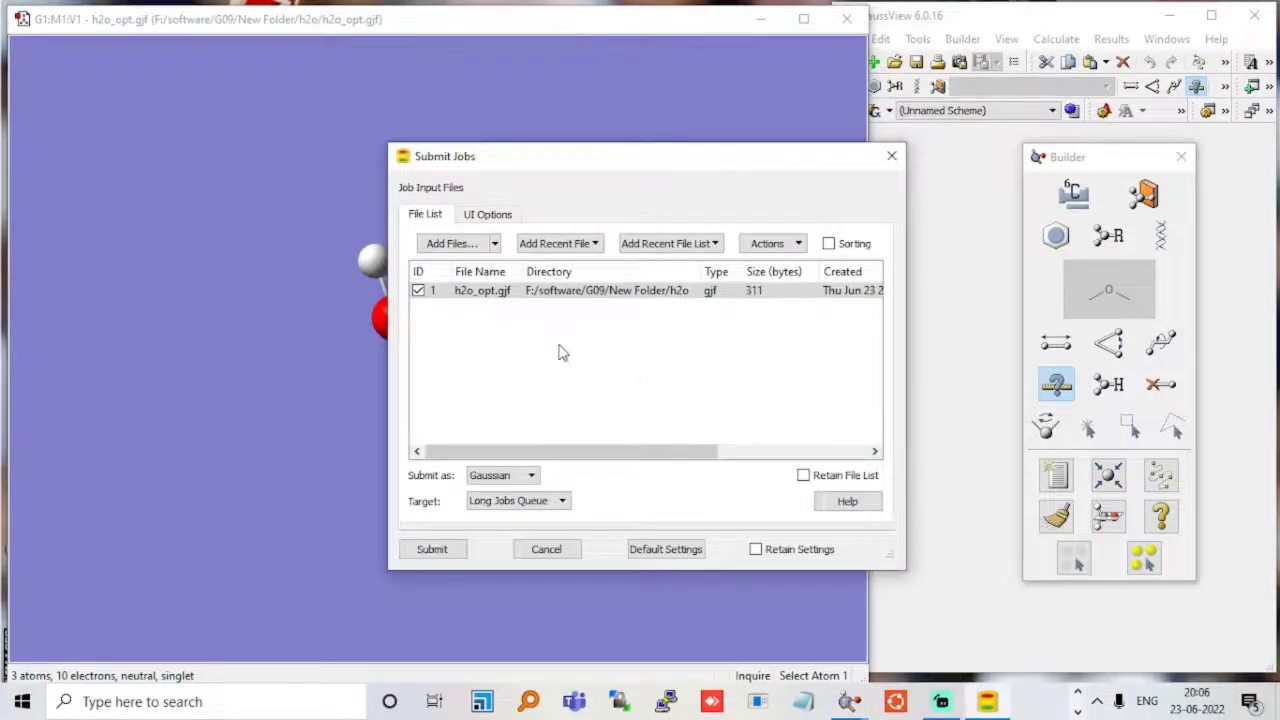
pyautogui.click(447, 558)
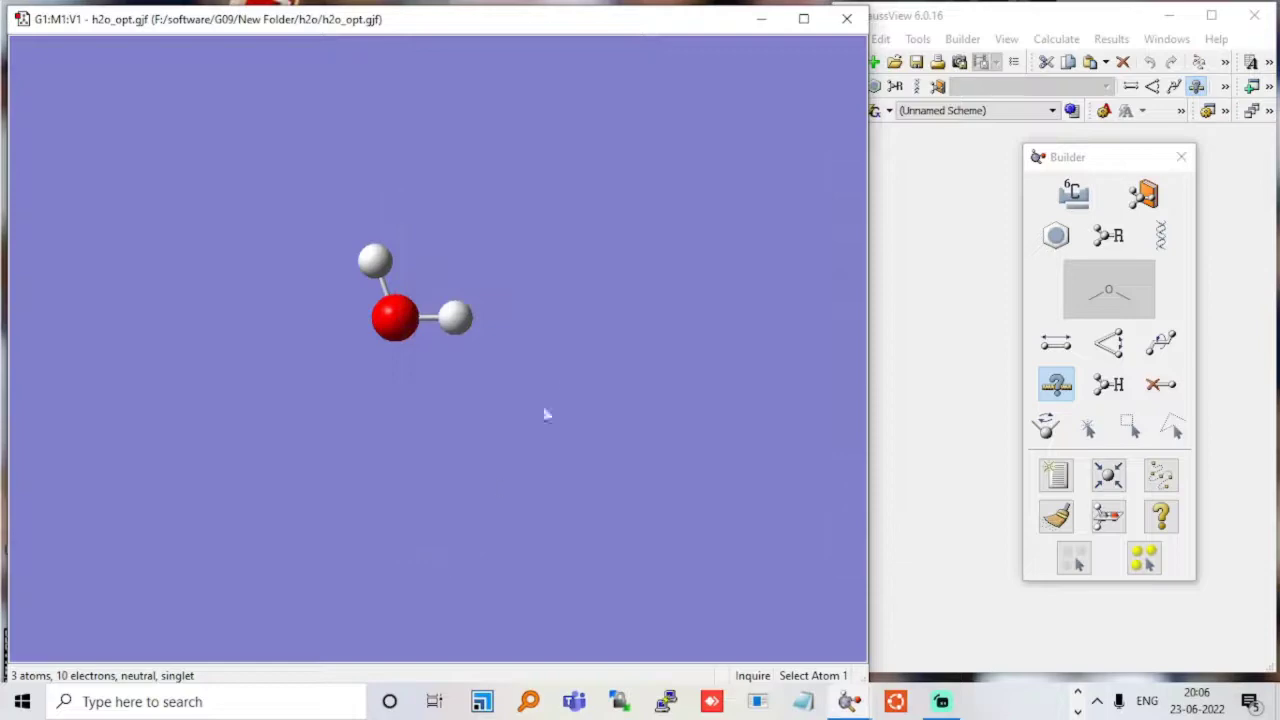
# Check the H-O-H bond angle of the water molecule and close the angle dialog without changes.
pyautogui.click(1108, 344)
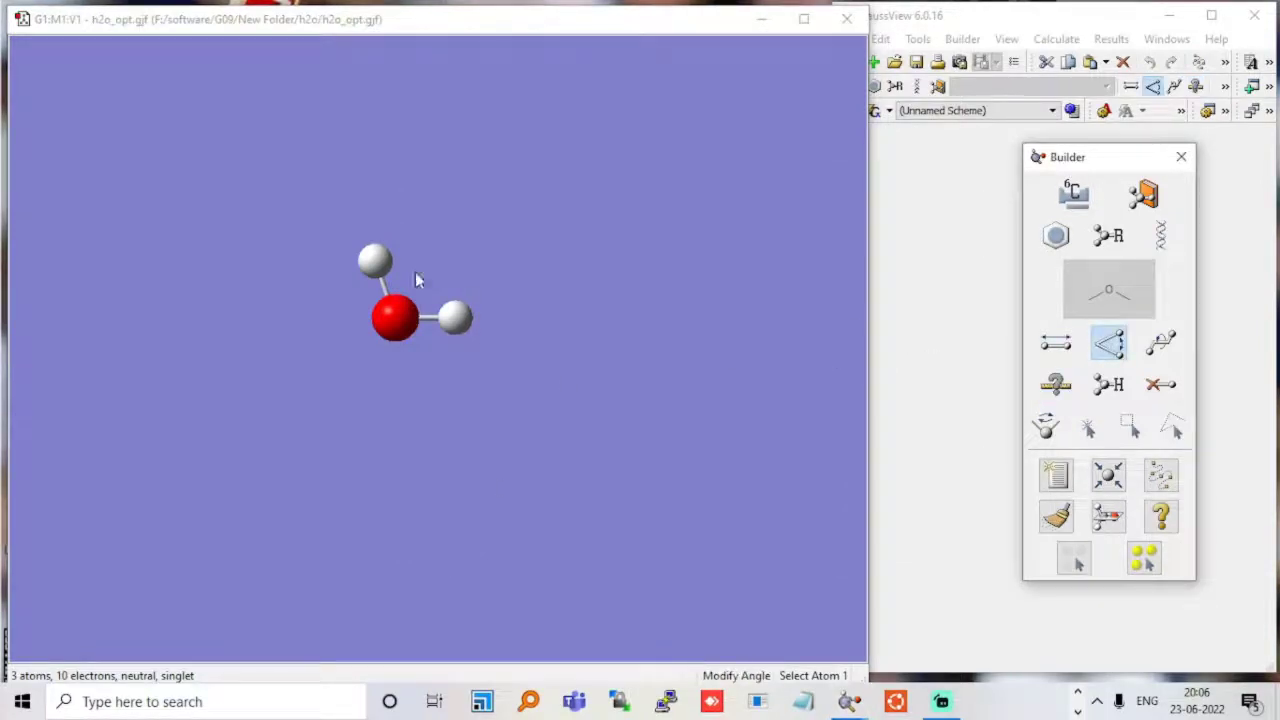
pyautogui.click(383, 257)
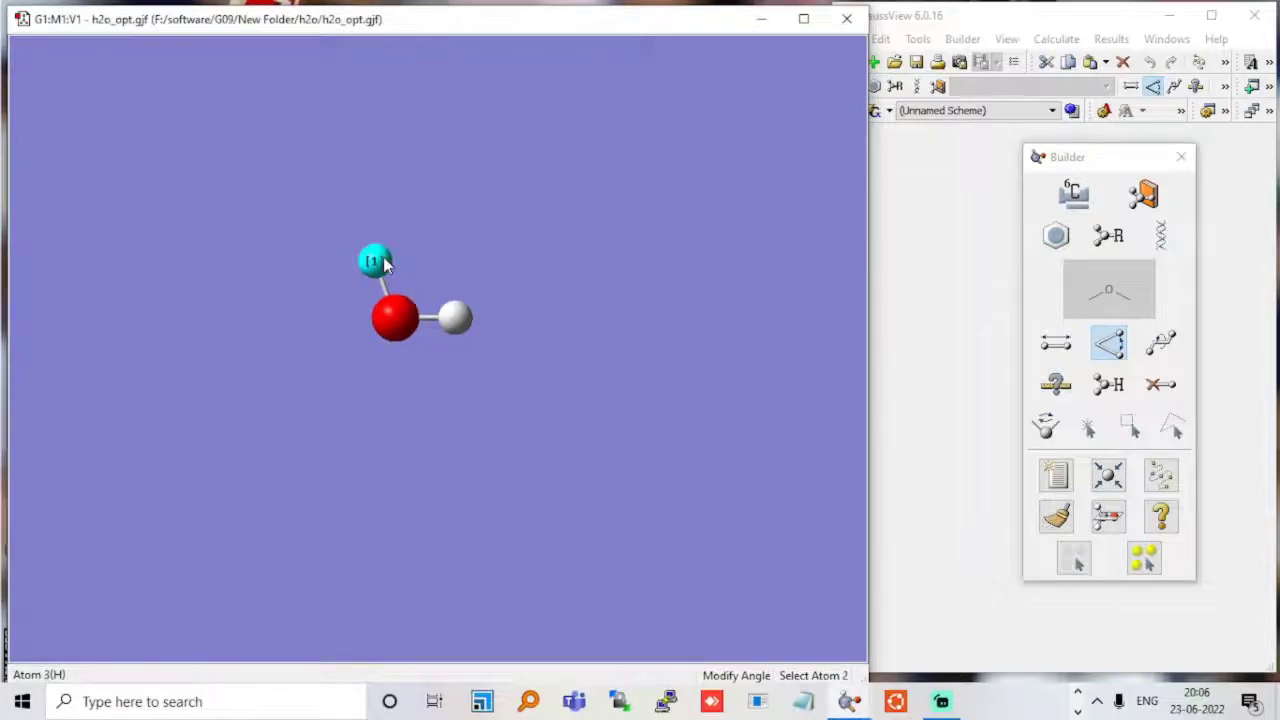
pyautogui.click(395, 318)
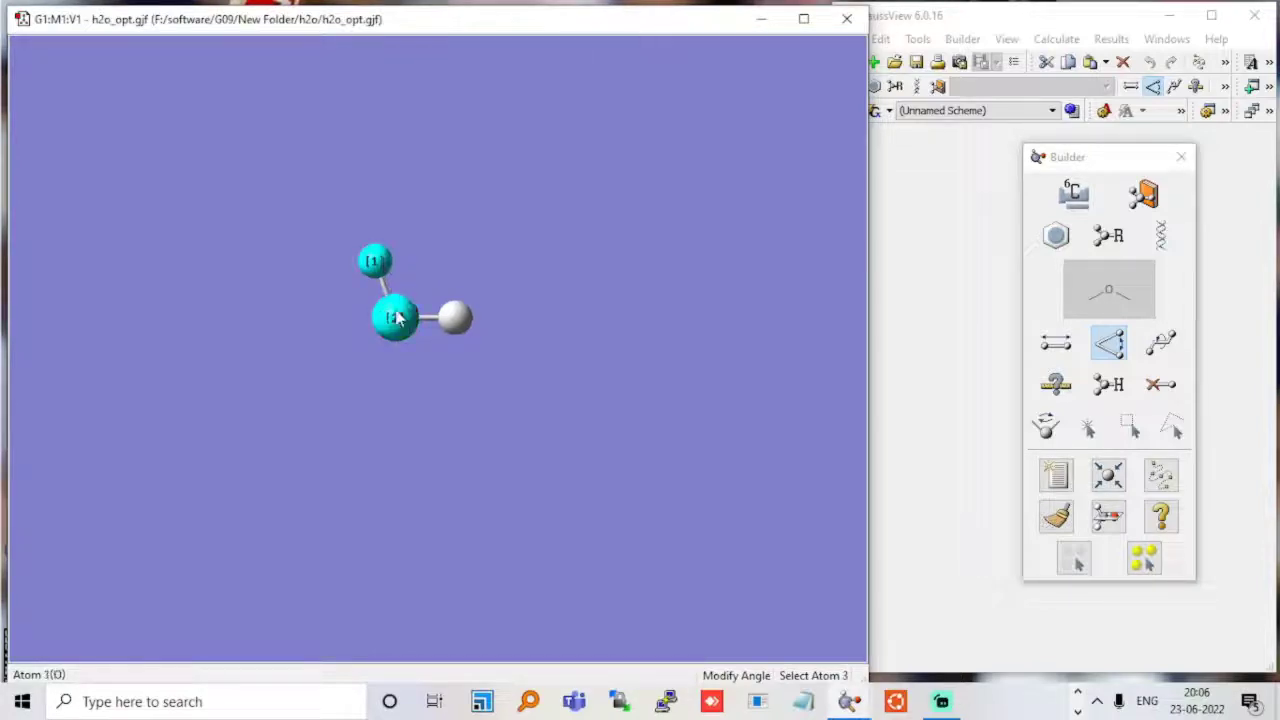
pyautogui.click(455, 320)
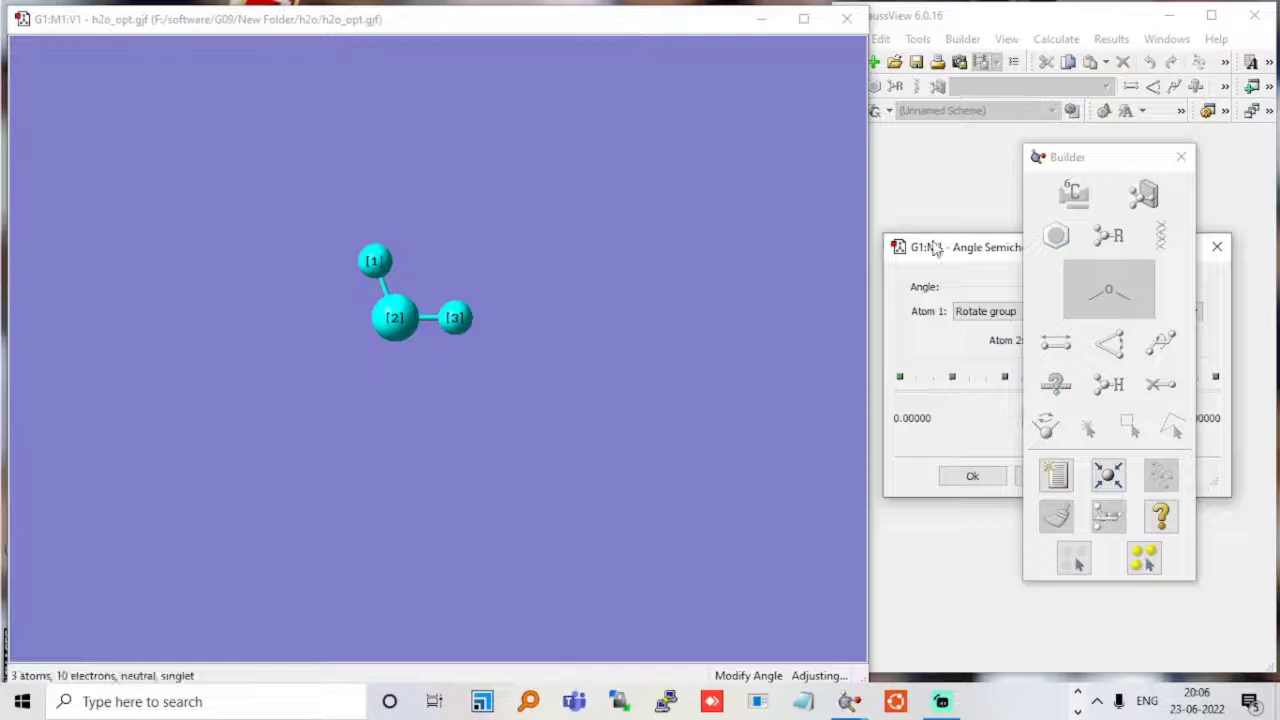
pyautogui.moveTo(934, 247); pyautogui.dragTo(719, 244)
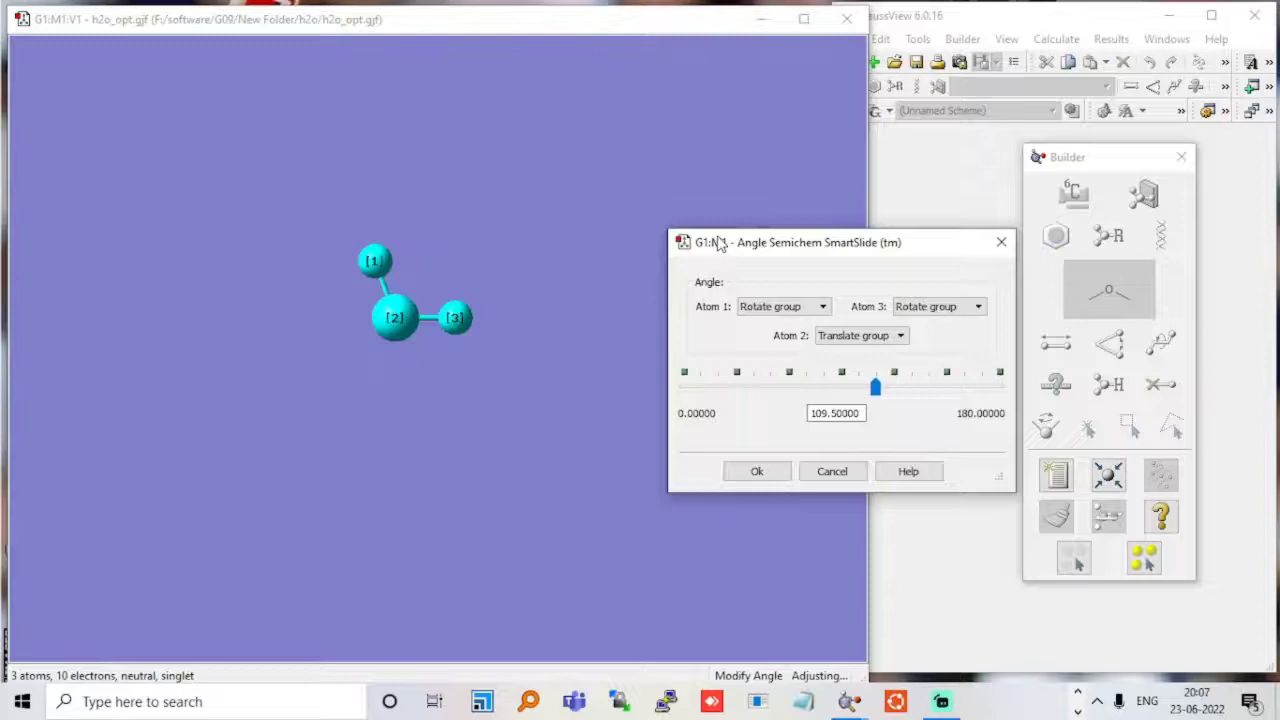
pyautogui.click(1002, 242)
# Check the length of one O-H bond in the water molecule and close the bond dialog without changes.
pyautogui.click(1060, 343)
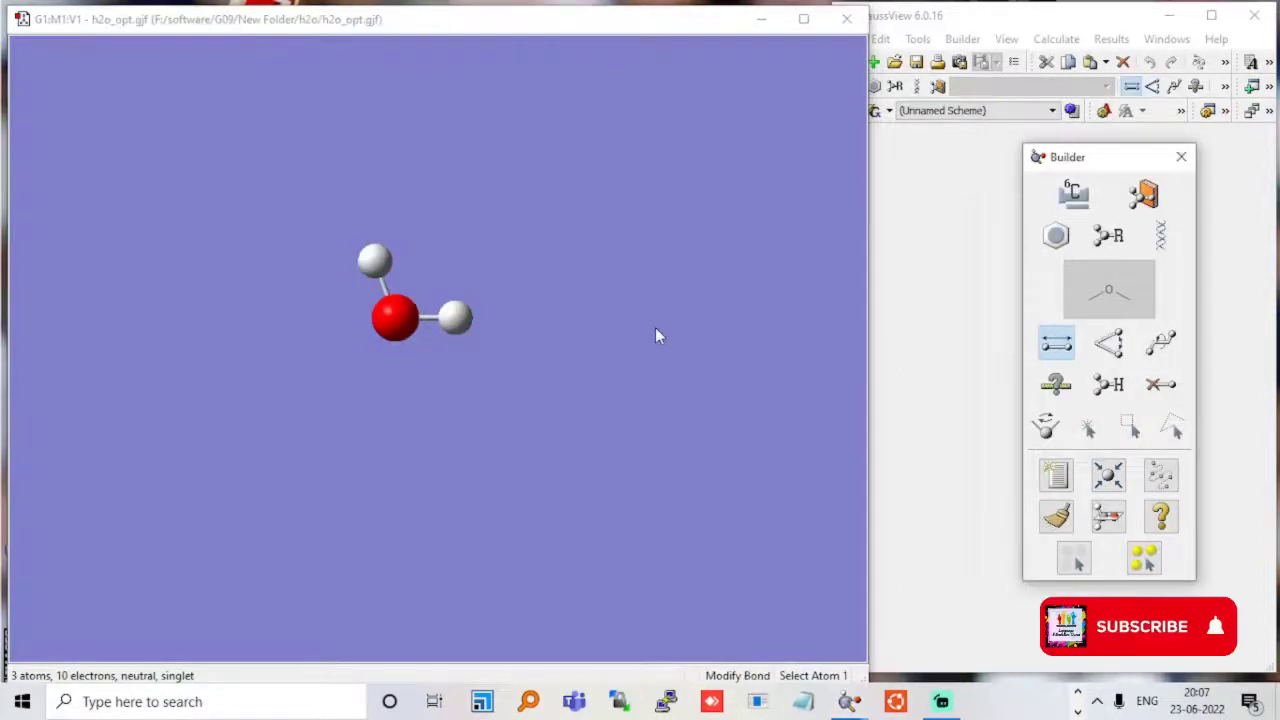
pyautogui.click(459, 317)
pyautogui.click(395, 317)
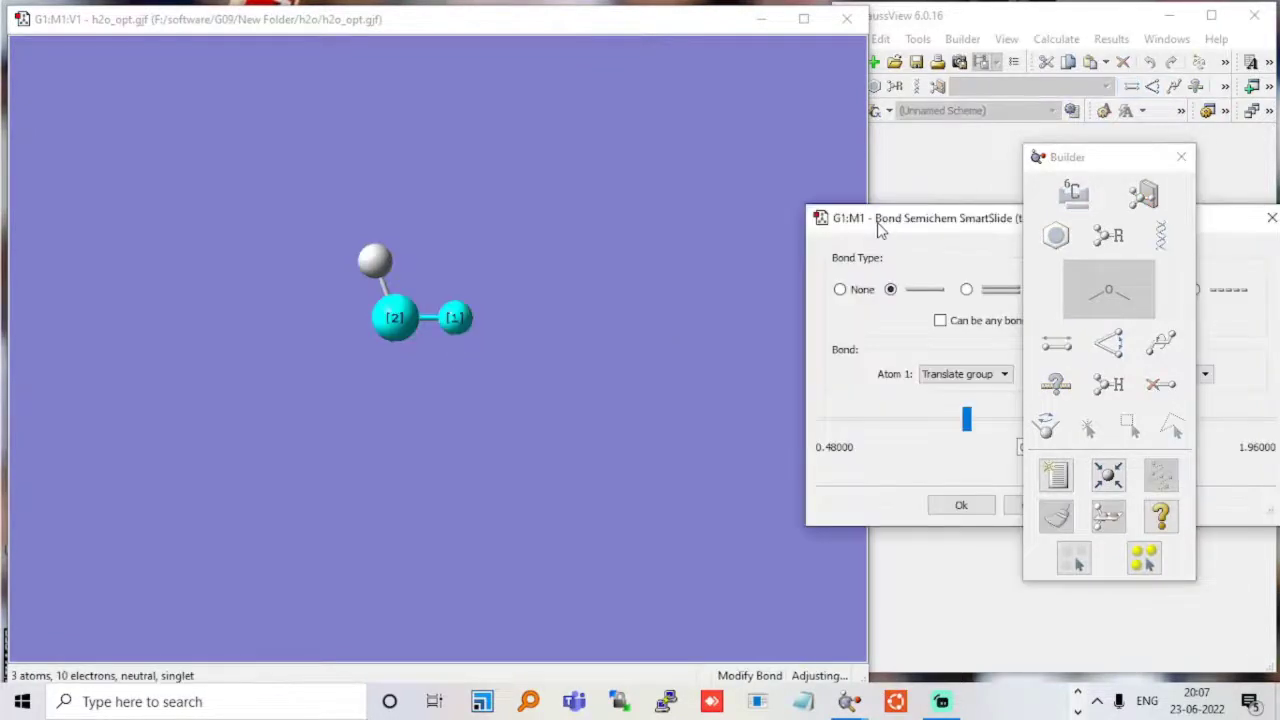
pyautogui.moveTo(879, 229); pyautogui.dragTo(688, 233)
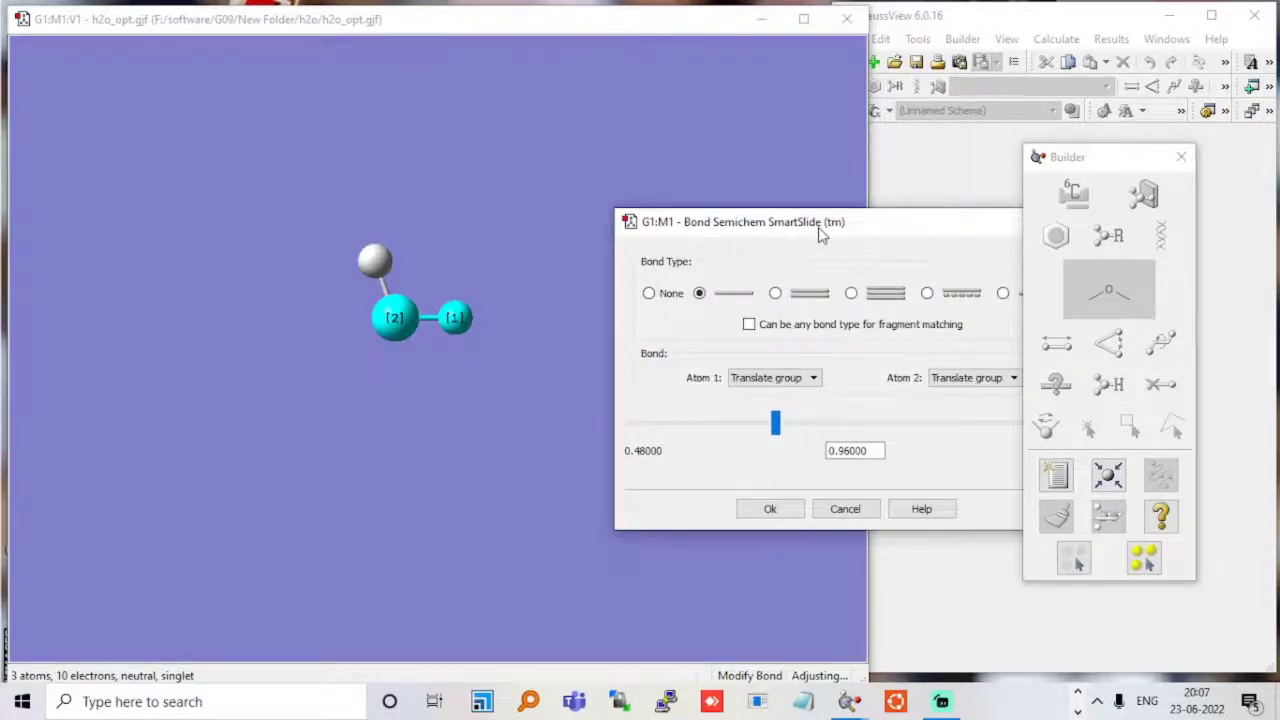
pyautogui.moveTo(820, 233); pyautogui.dragTo(686, 233)
pyautogui.click(946, 221)
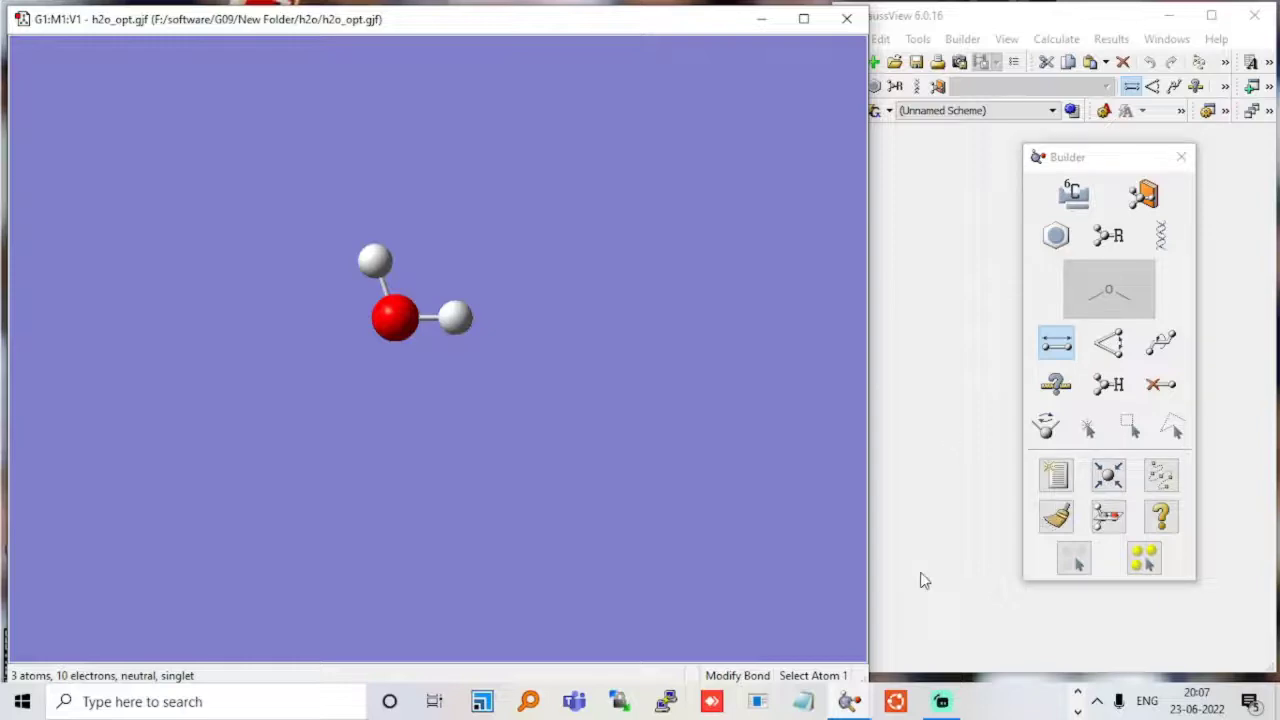
pyautogui.click(930, 373)
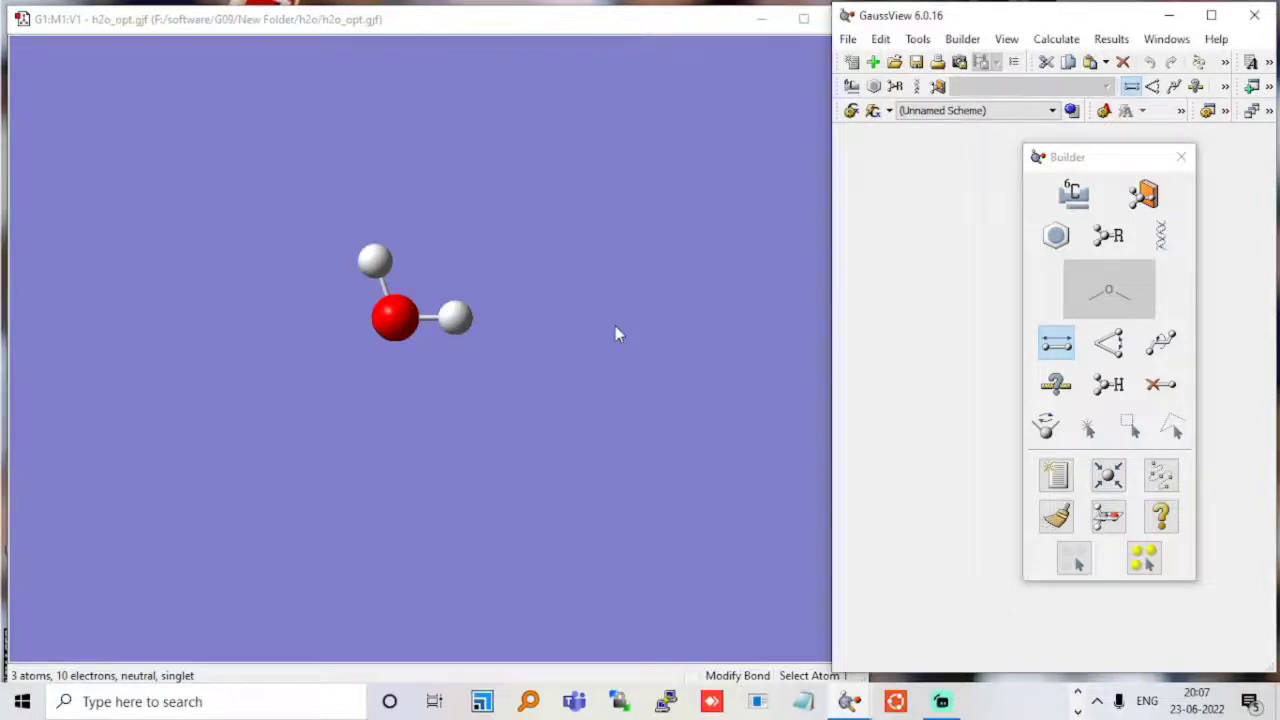
# Open the completed job's h2o_opt.chk result as a separate molecule group, then shrink its window and place it over the input model.
pyautogui.click(516, 378)
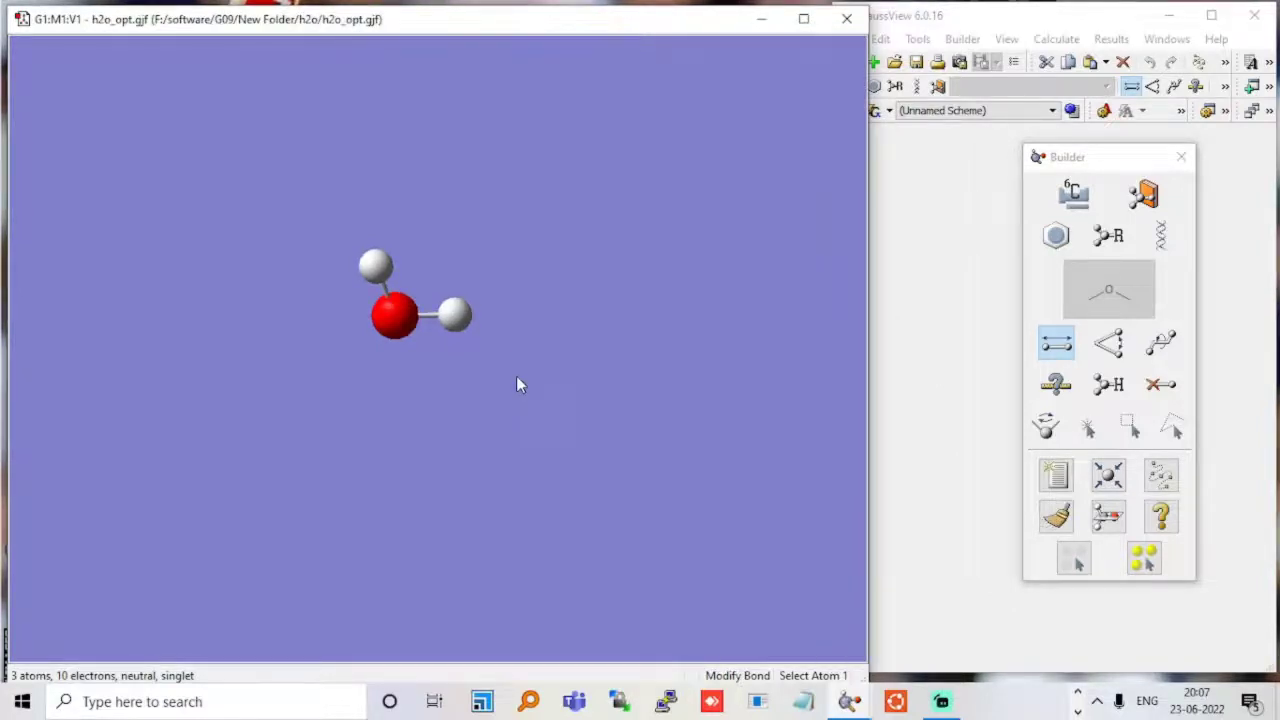
pyautogui.moveTo(516, 378); pyautogui.dragTo(499, 539)
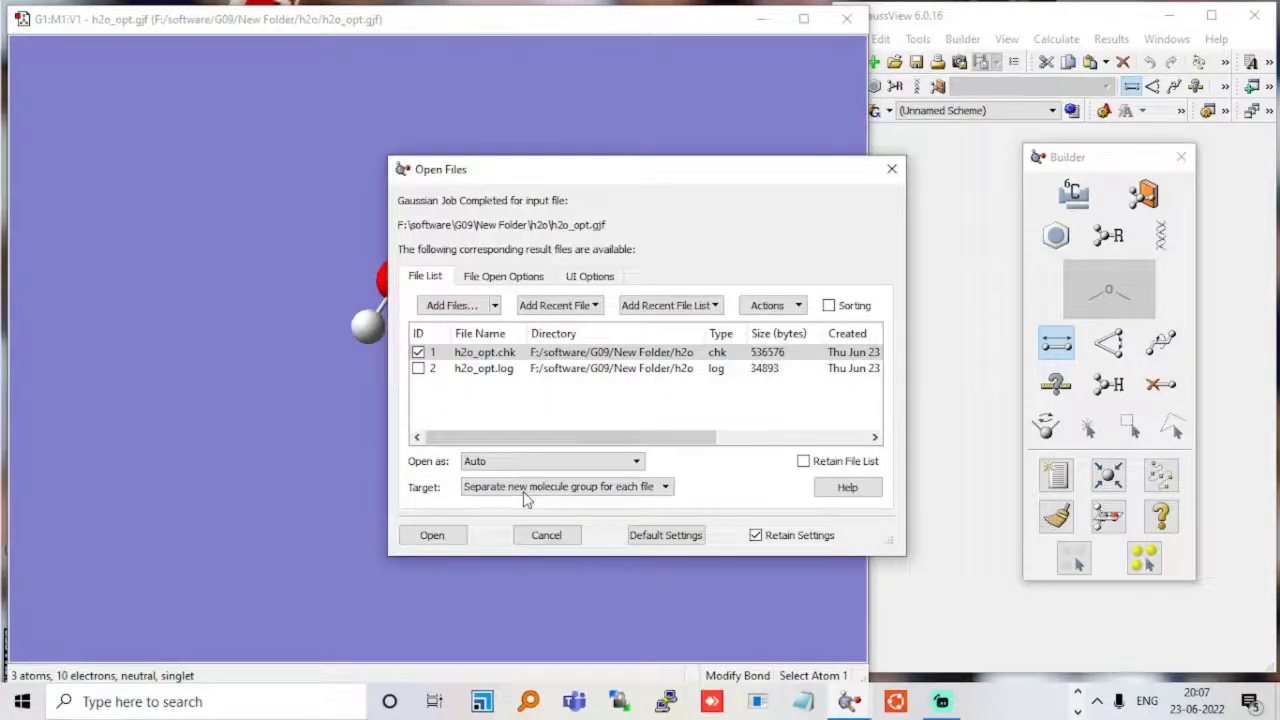
pyautogui.click(453, 536)
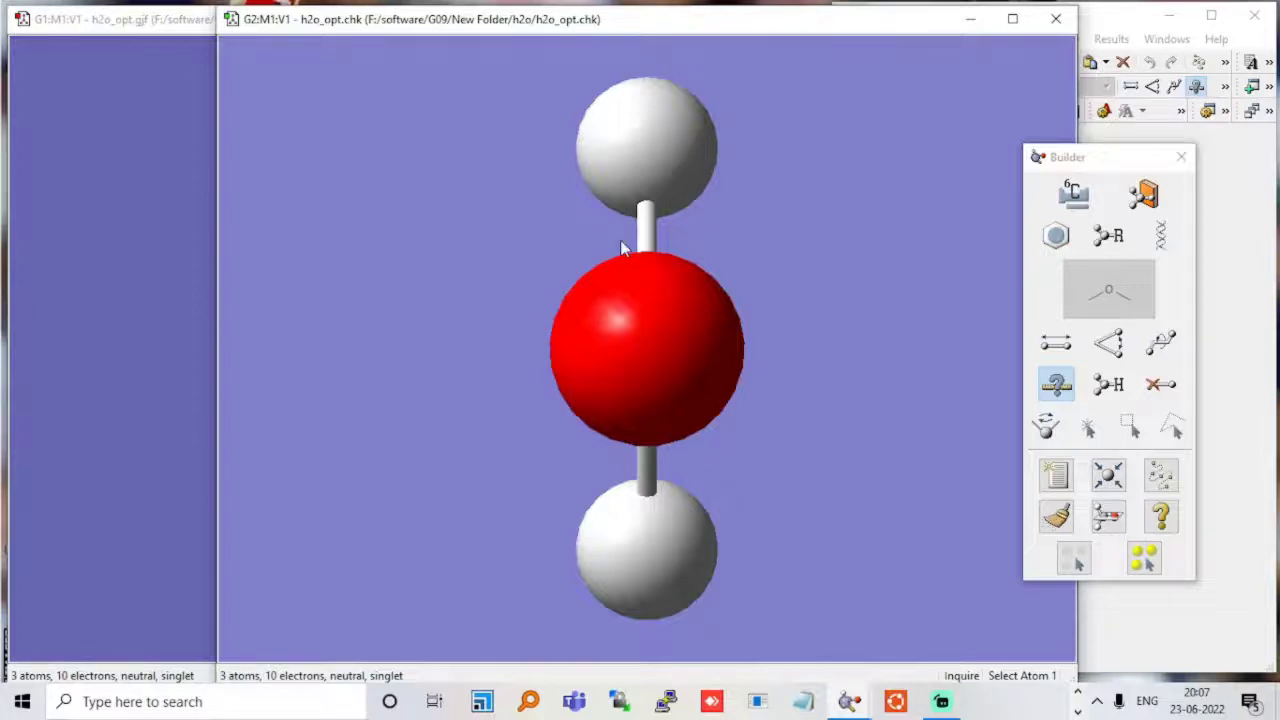
pyautogui.moveTo(620, 247); pyautogui.dragTo(712, 199)
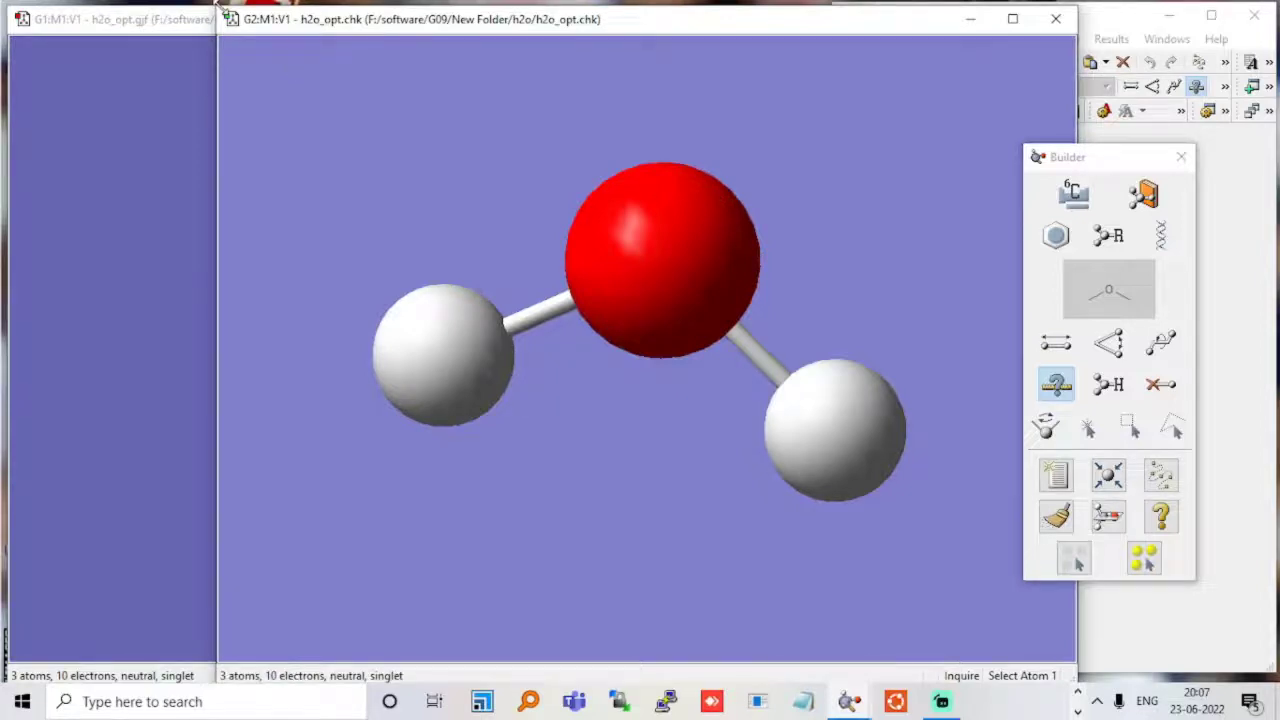
pyautogui.moveTo(216, 8); pyautogui.dragTo(527, 210)
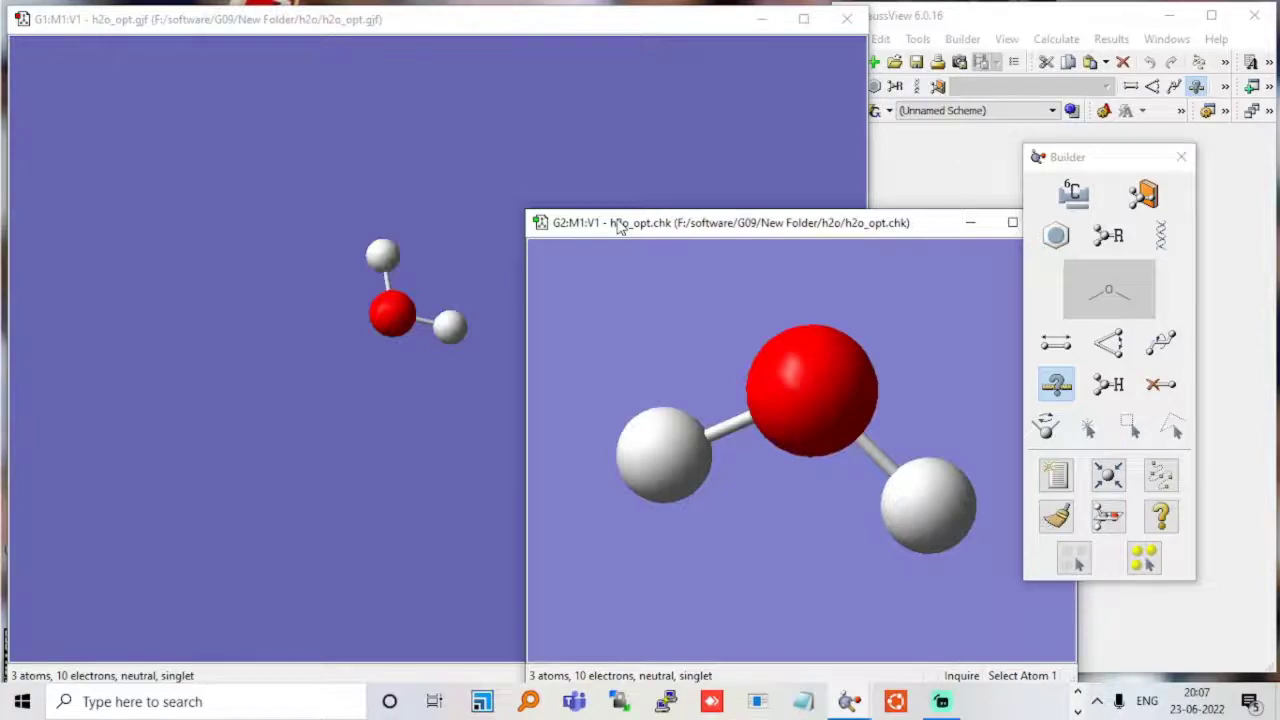
pyautogui.moveTo(618, 227); pyautogui.dragTo(354, 181)
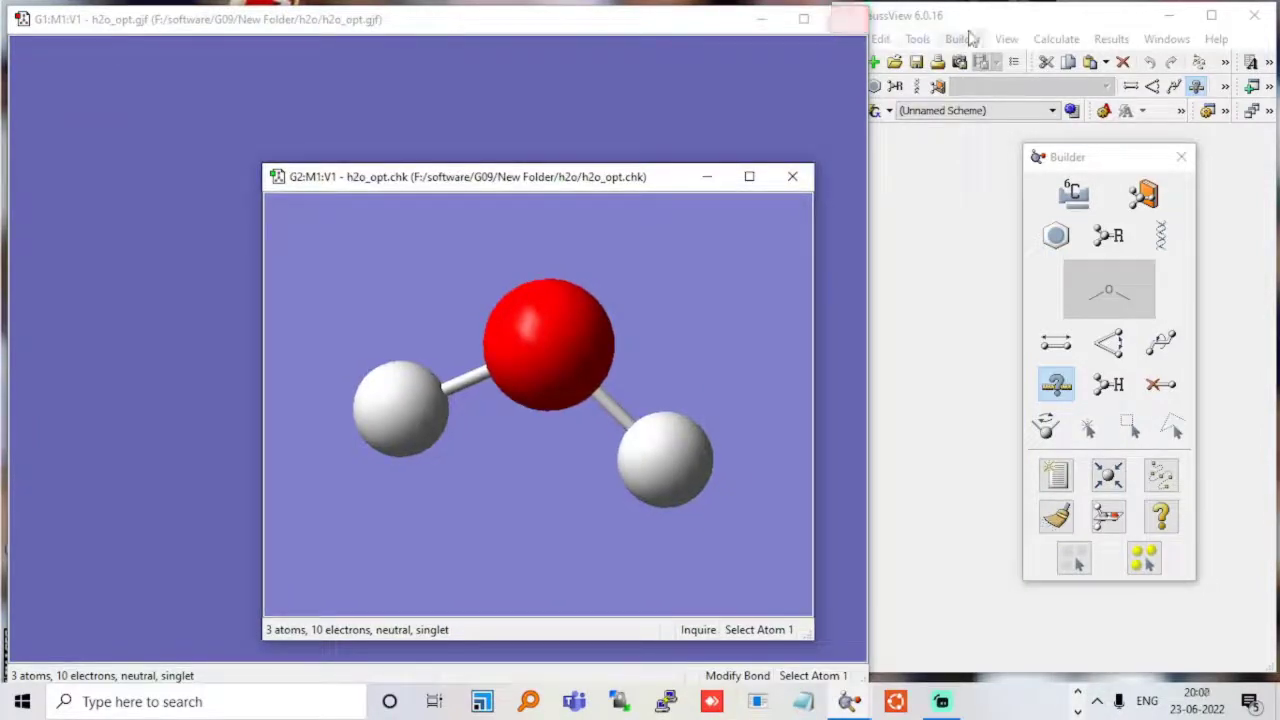
# View the h2o_opt.chk results as text and read the file through to its dipole and quadrupole moment sections.
pyautogui.click(1057, 39)
pyautogui.click(1060, 39)
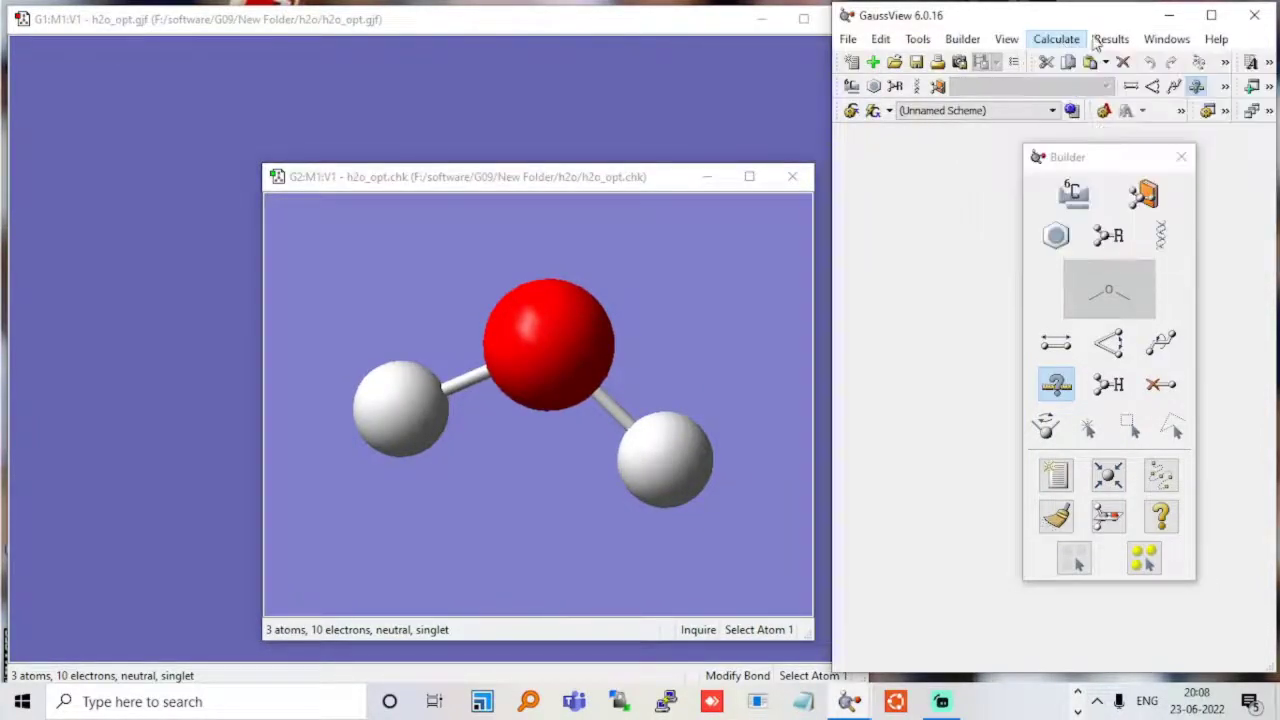
pyautogui.click(1100, 39)
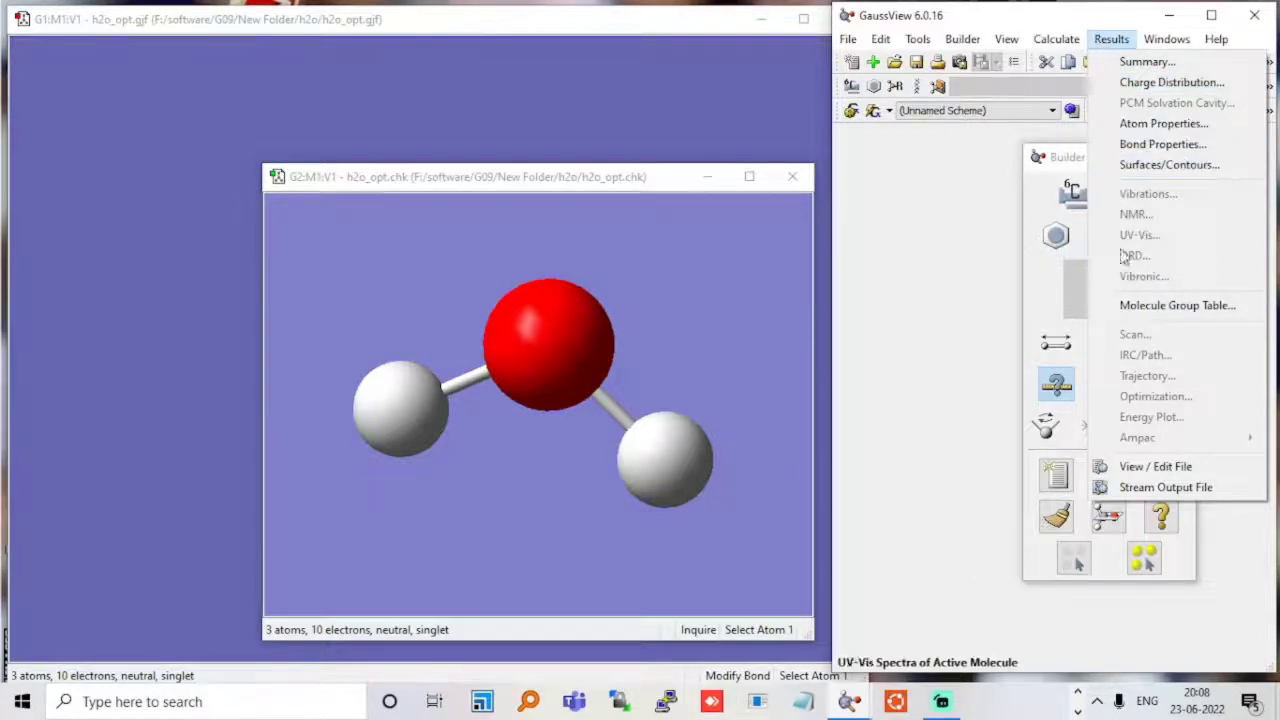
pyautogui.click(1132, 470)
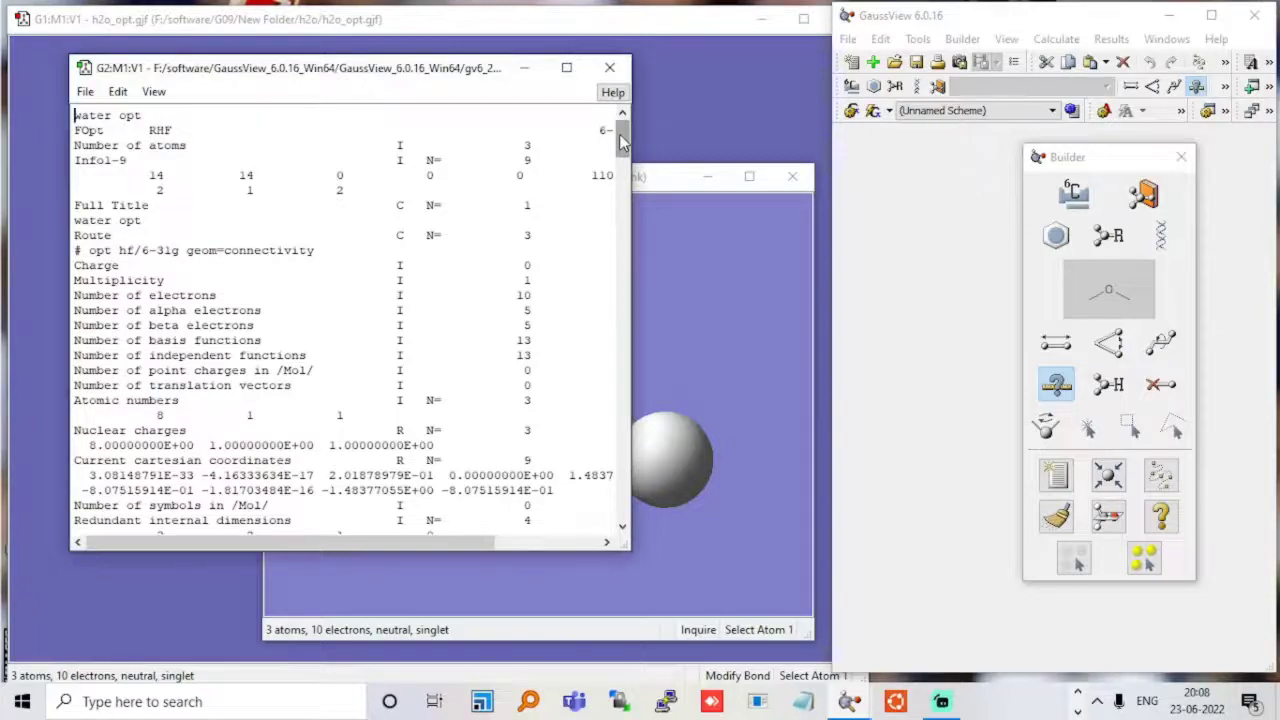
pyautogui.moveTo(621, 143); pyautogui.dragTo(625, 512)
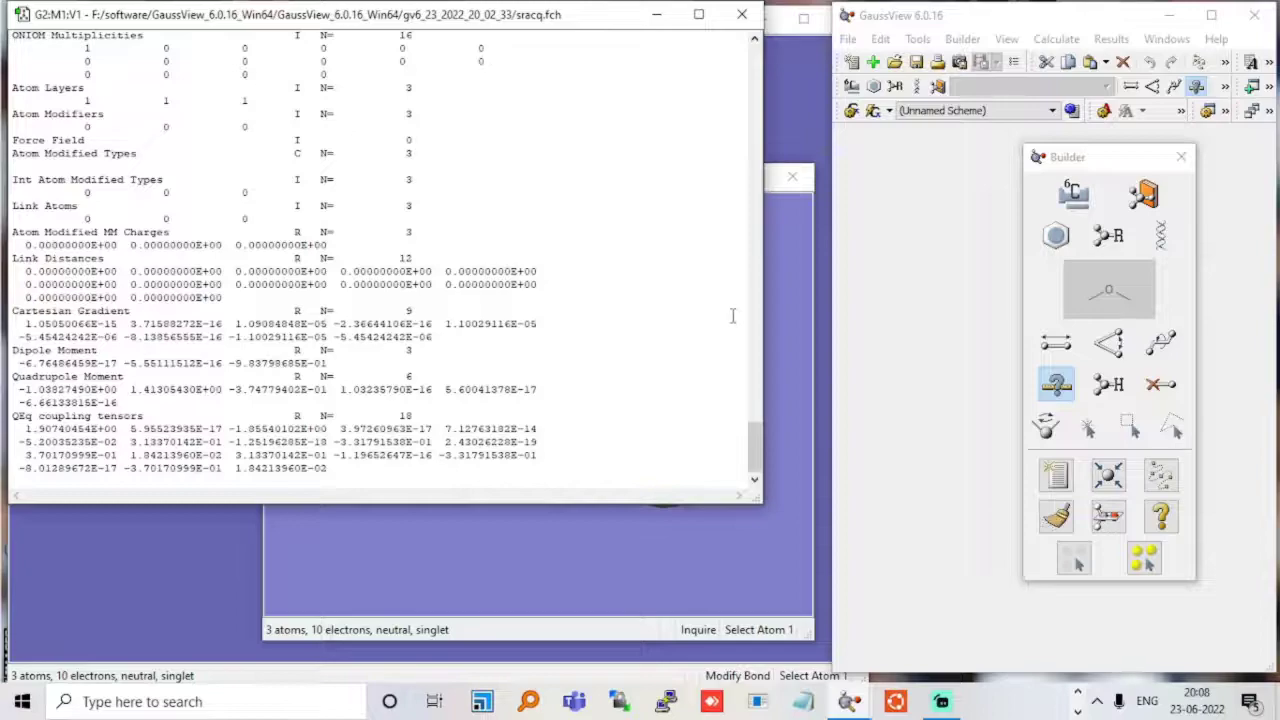
# Open the h2o_opt.log result file and adjust the dipole vector scale in its charge distribution display.
pyautogui.click(847, 38)
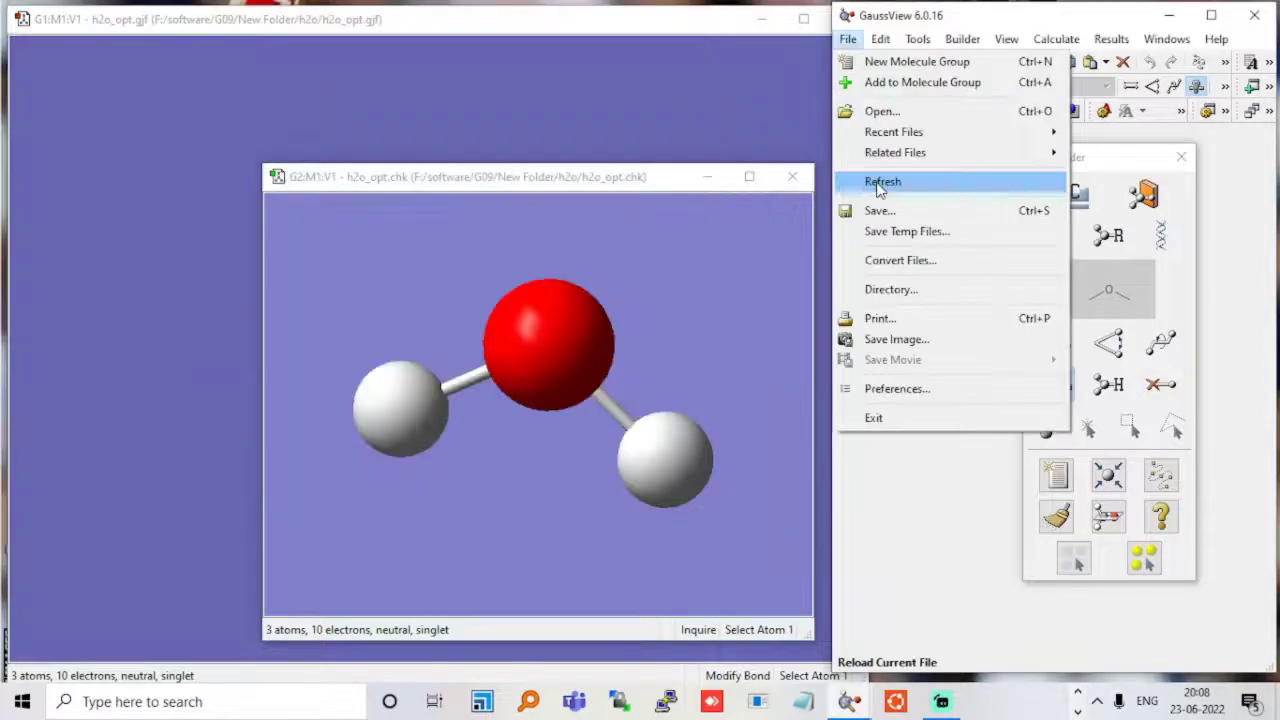
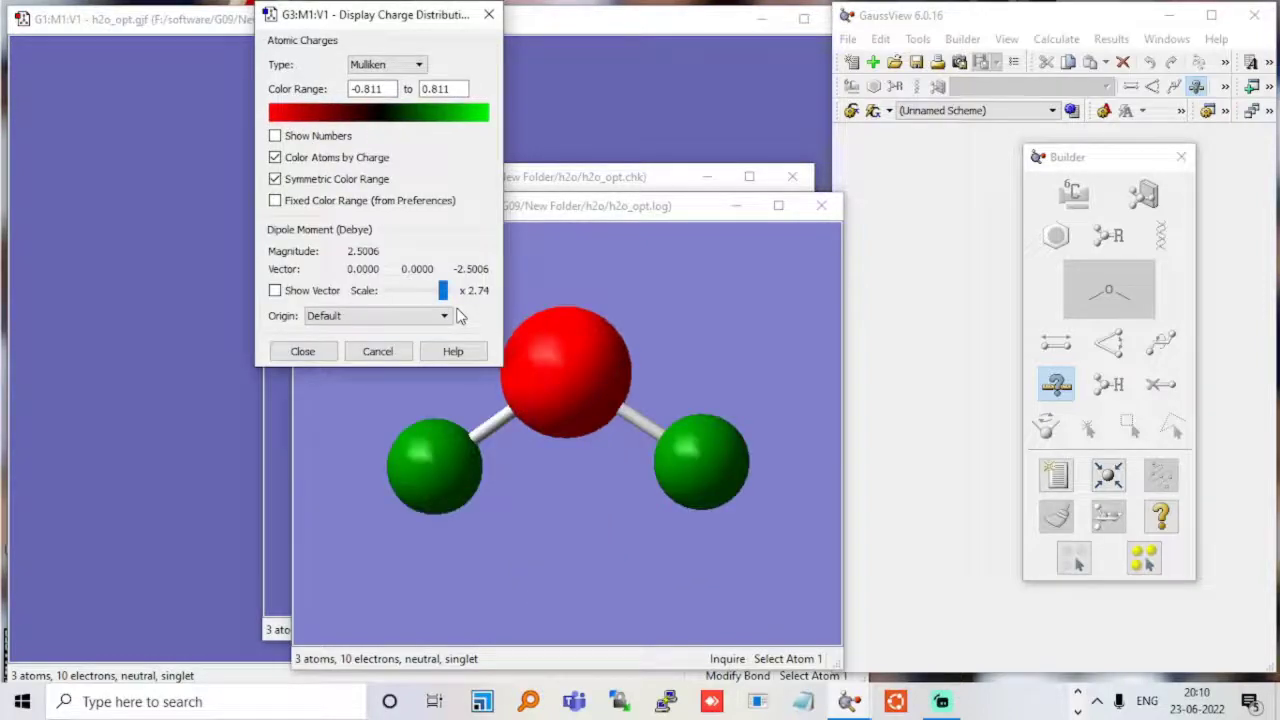
pyautogui.click(423, 298)
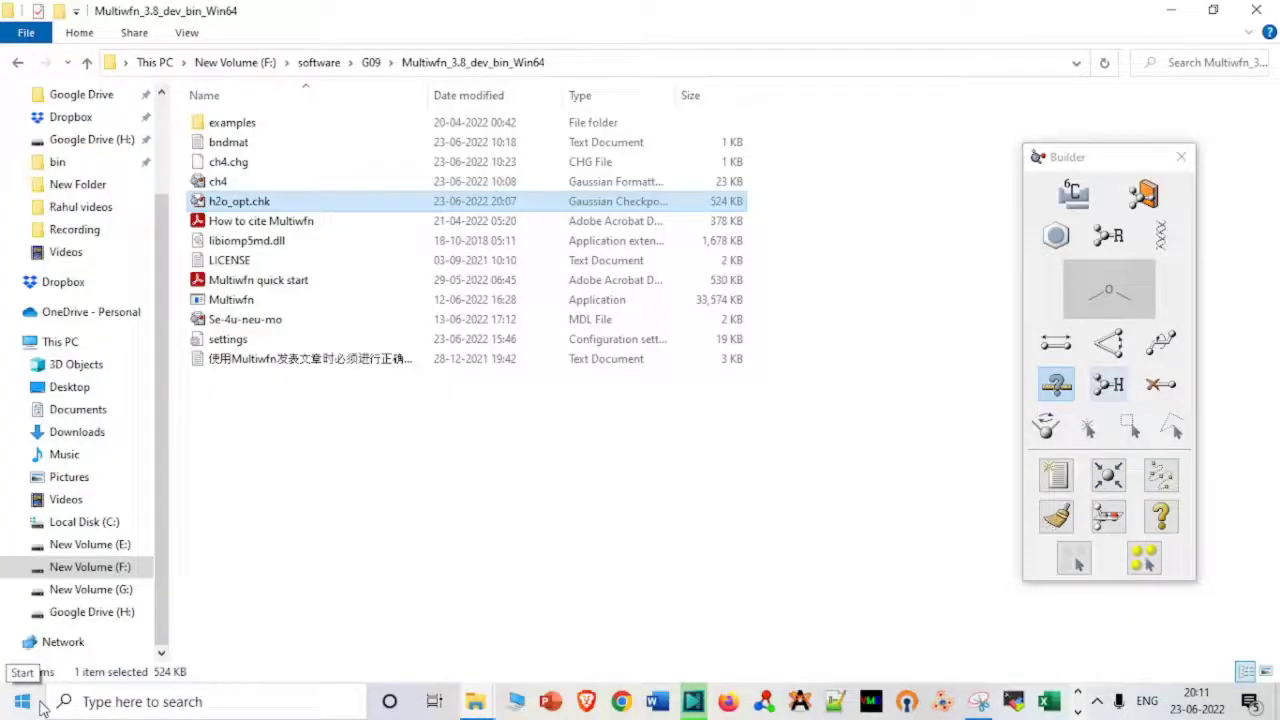
# Launch Gaussian 09W and bring its window in front of the Multiwfn_3.8_dev_bin_Win64 folder.
pyautogui.click(40, 706)
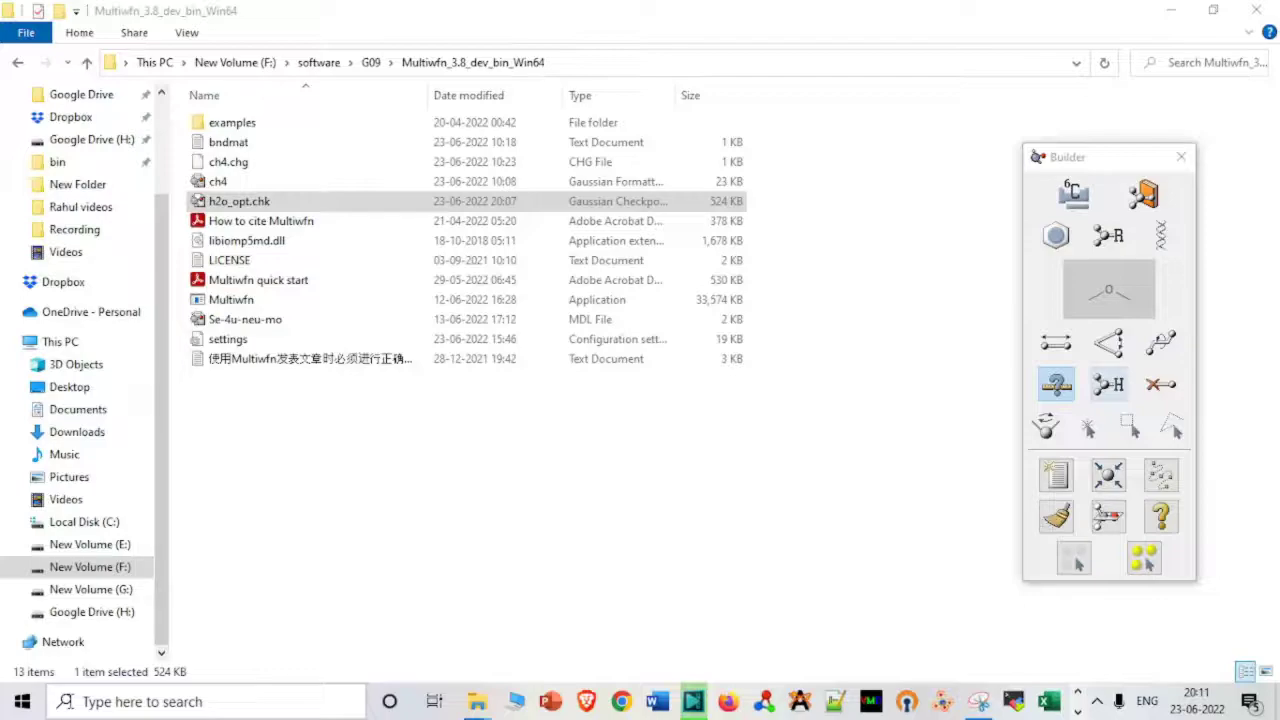
pyautogui.press('Down')
pyautogui.press('Down')
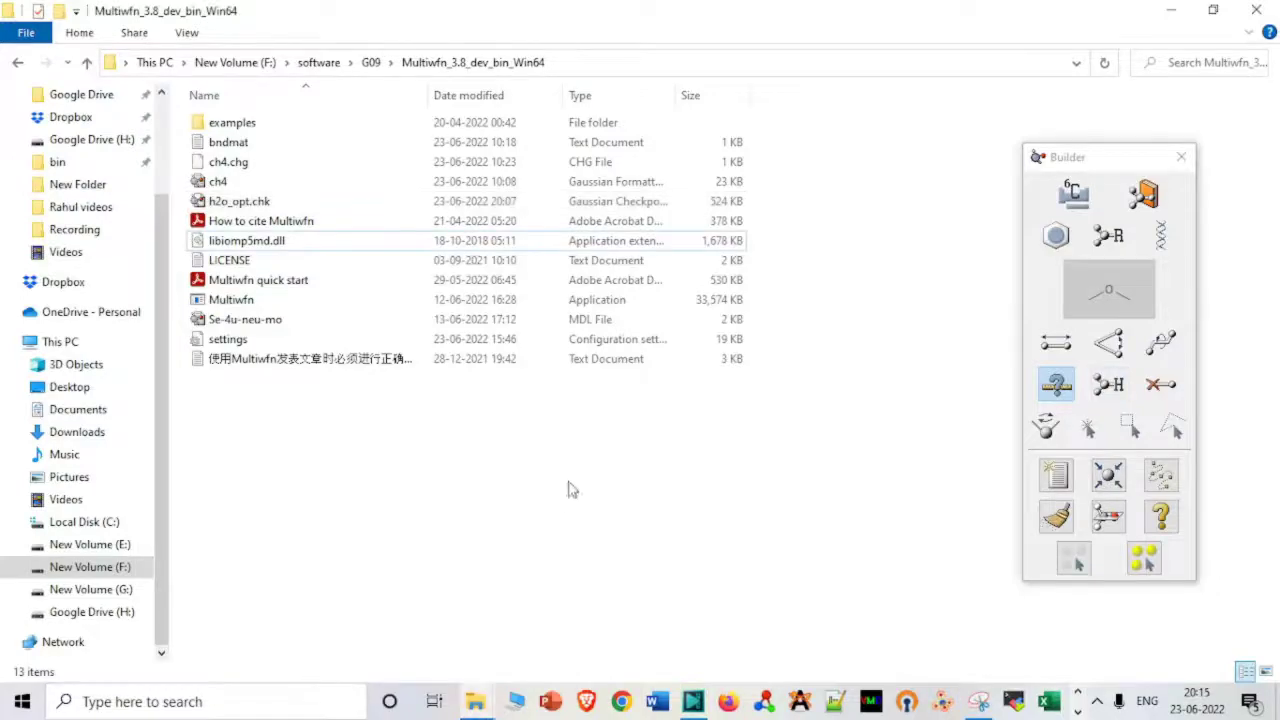
pyautogui.click(1212, 10)
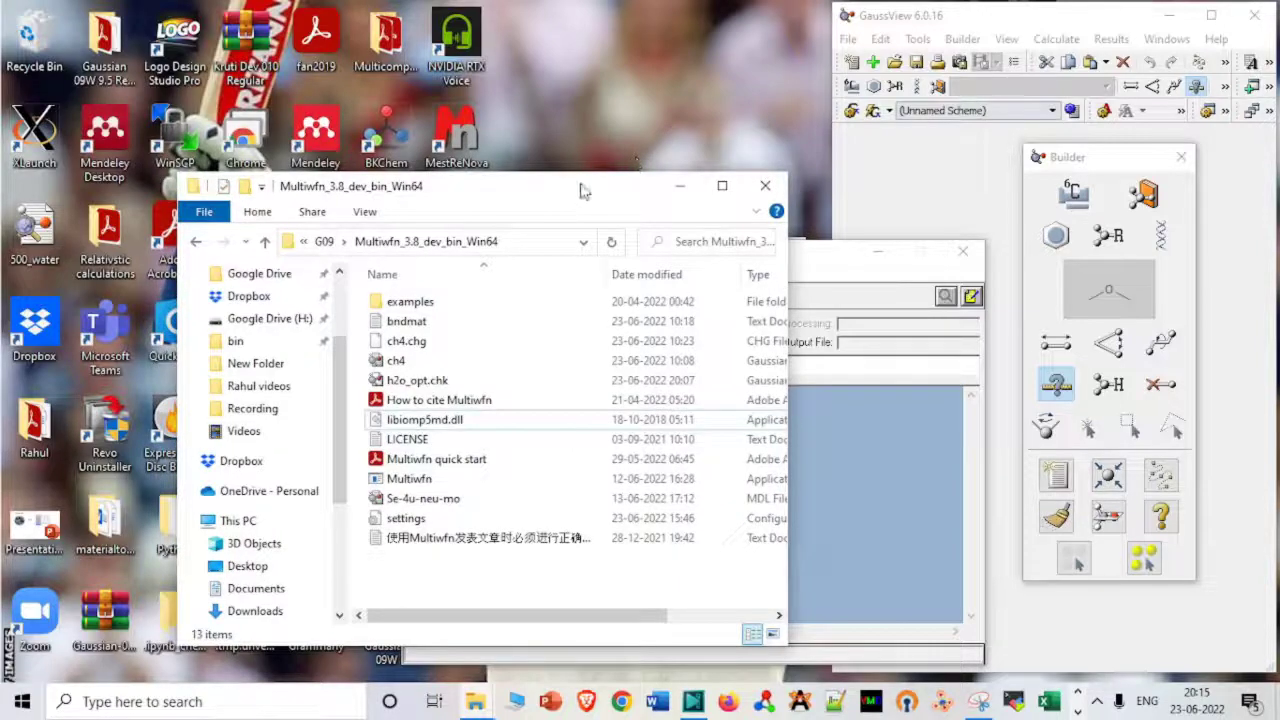
pyautogui.click(722, 186)
pyautogui.click(1080, 712)
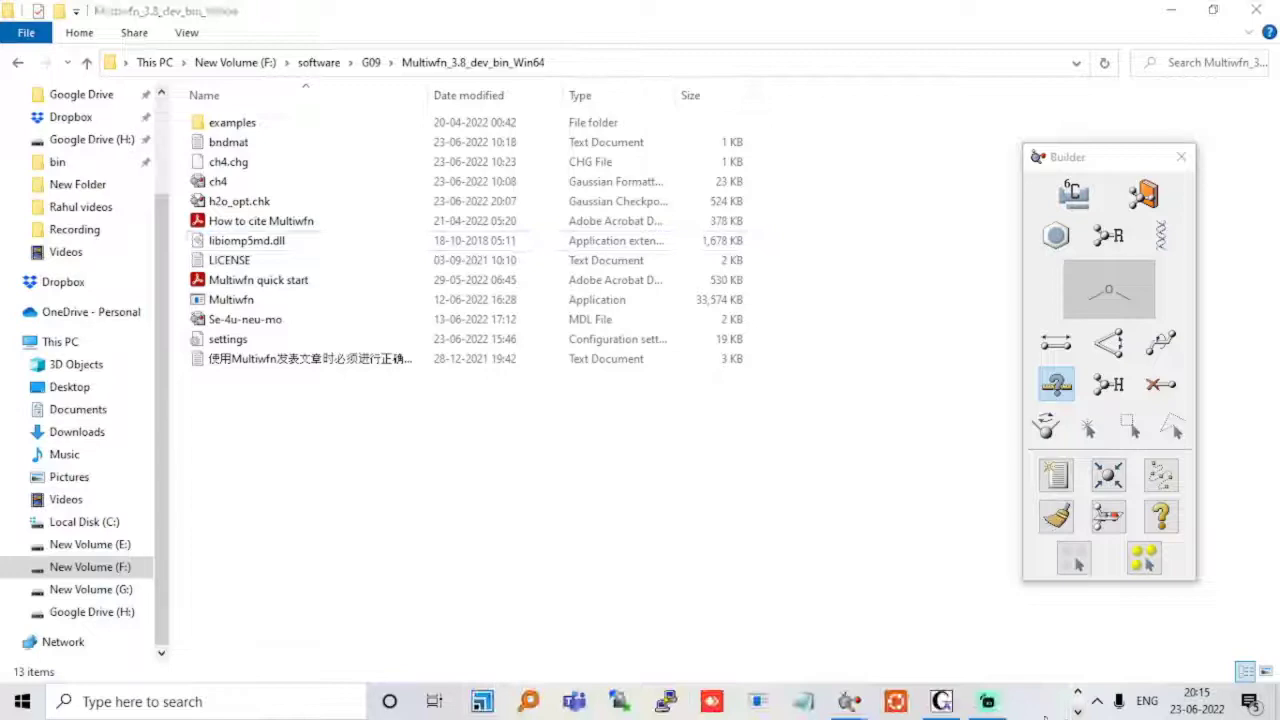
pyautogui.click(945, 704)
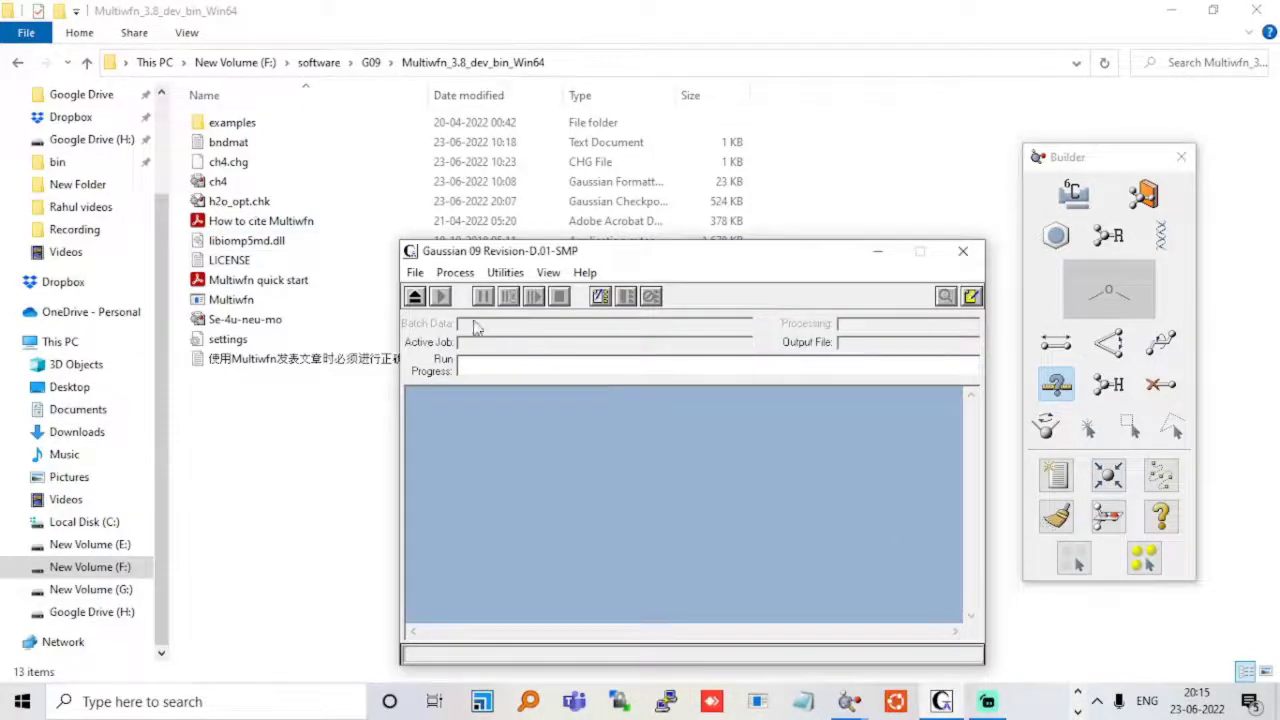
# Load h2o_opt.chk from the Multiwfn_3.8_dev_bin_Win64 folder into Gaussian, showing all file types, and exit the job editor to the main window.
pyautogui.click(416, 274)
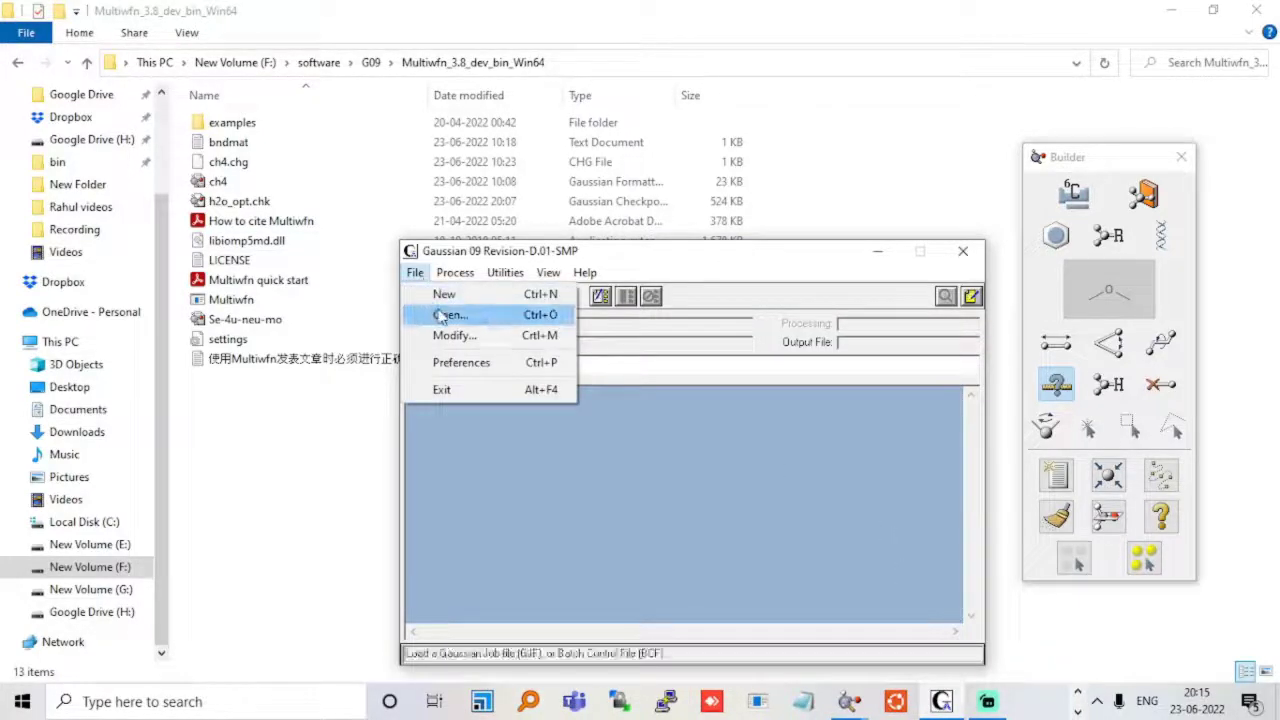
pyautogui.click(441, 316)
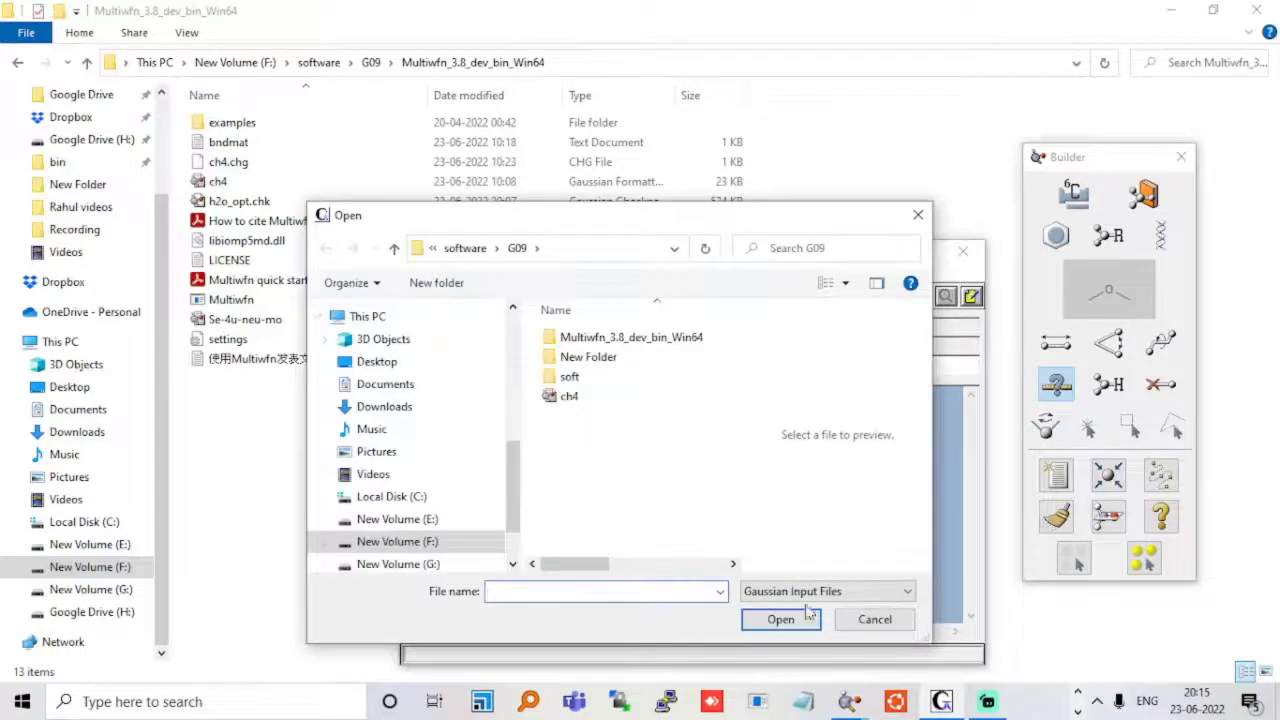
pyautogui.click(845, 594)
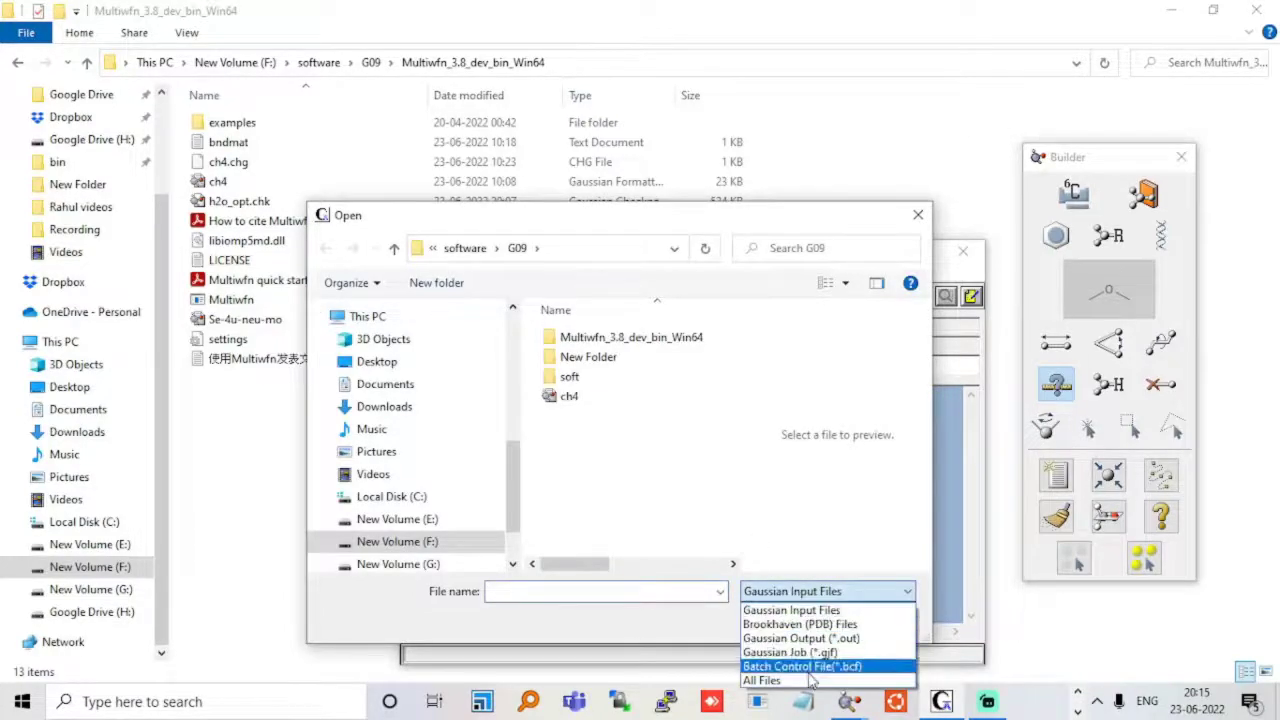
pyautogui.click(775, 680)
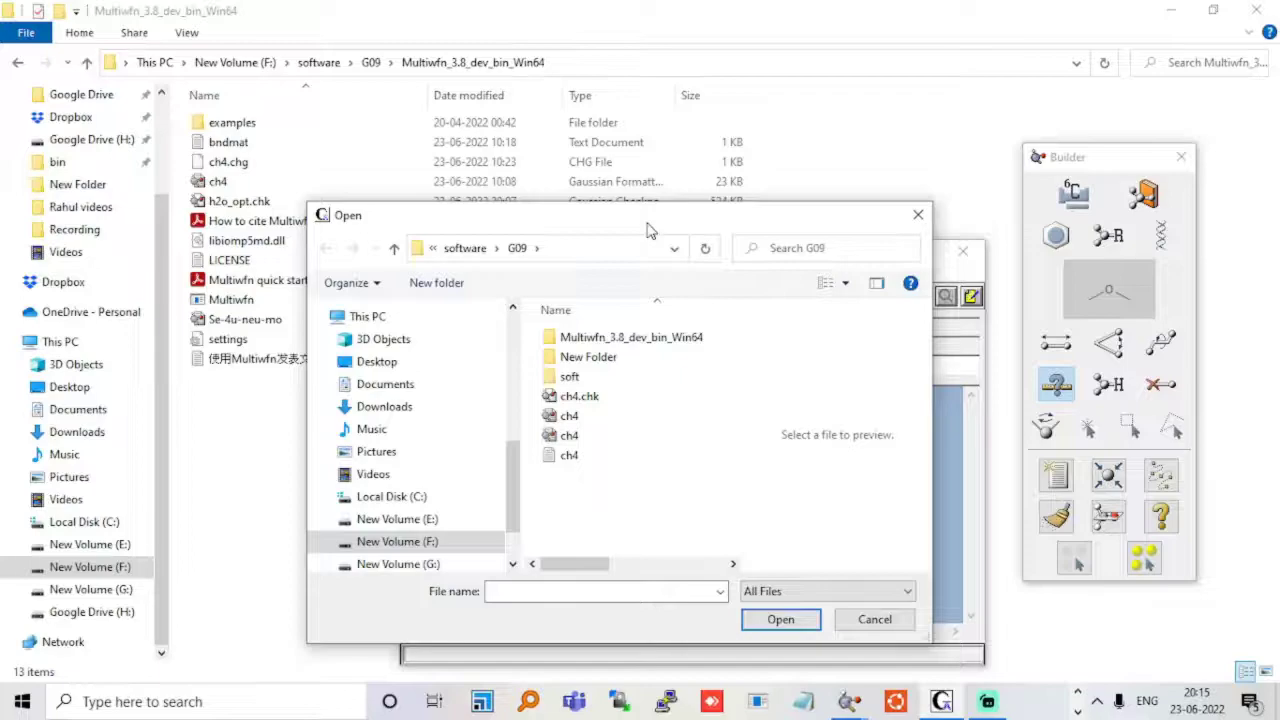
pyautogui.moveTo(647, 230)
pyautogui.mouseDown()
pyautogui.moveTo(845, 220)
pyautogui.moveTo(665, 228)
pyautogui.mouseUp()
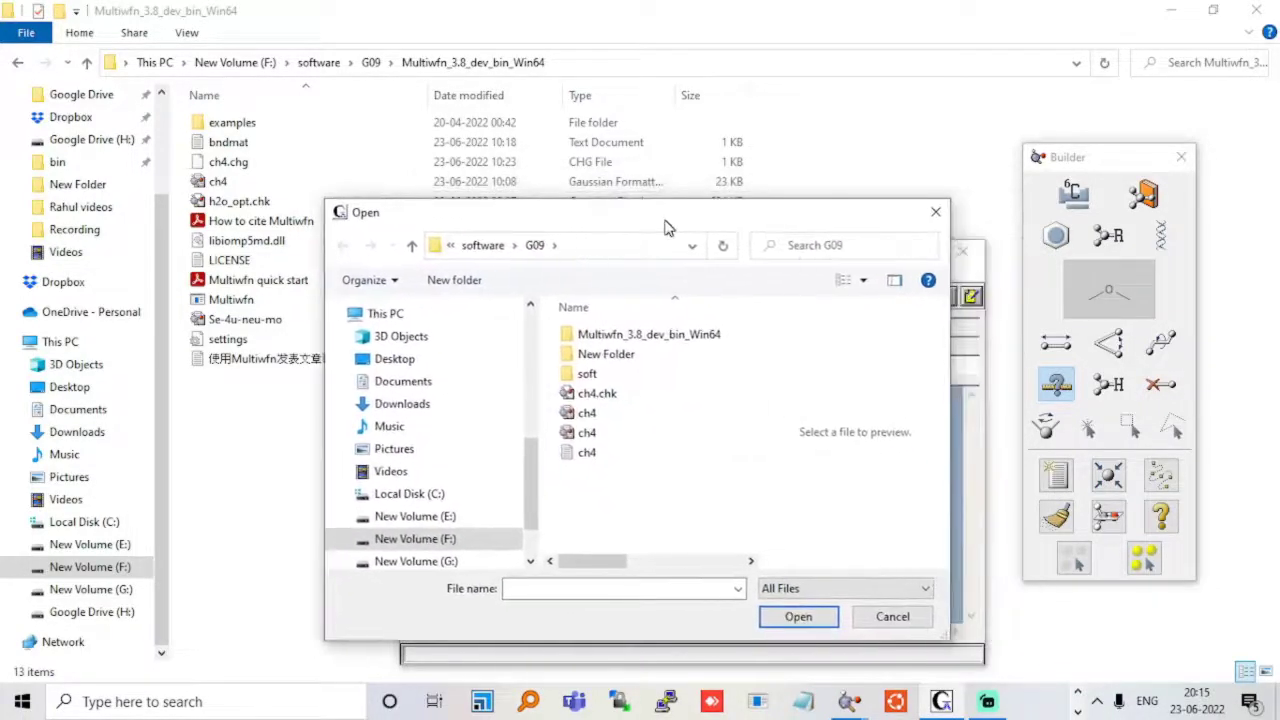
pyautogui.doubleClick(636, 335)
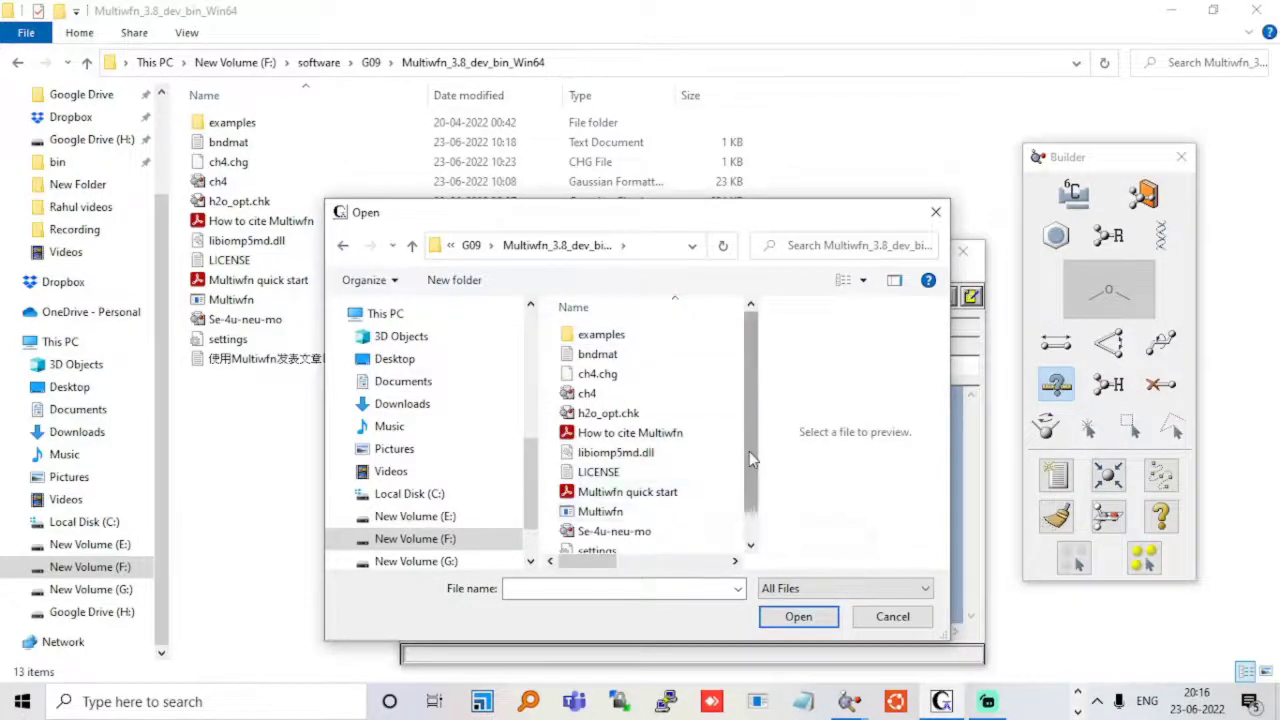
pyautogui.click(665, 413)
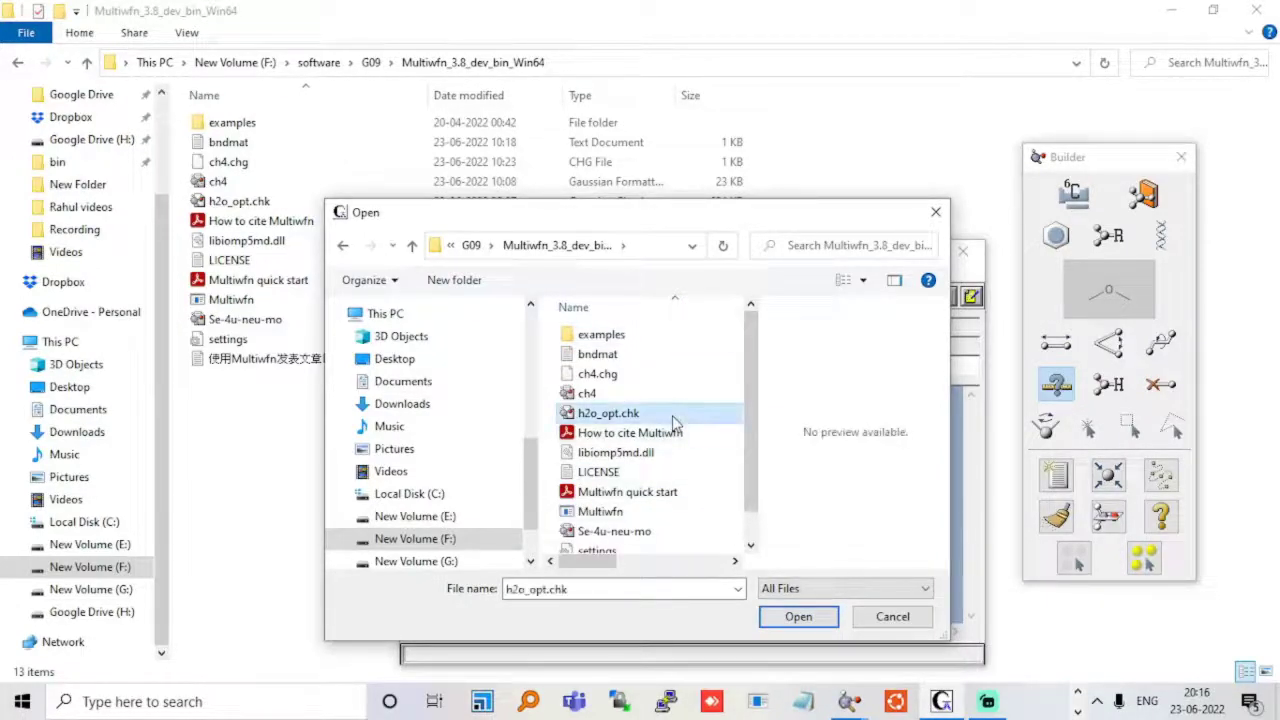
pyautogui.click(797, 617)
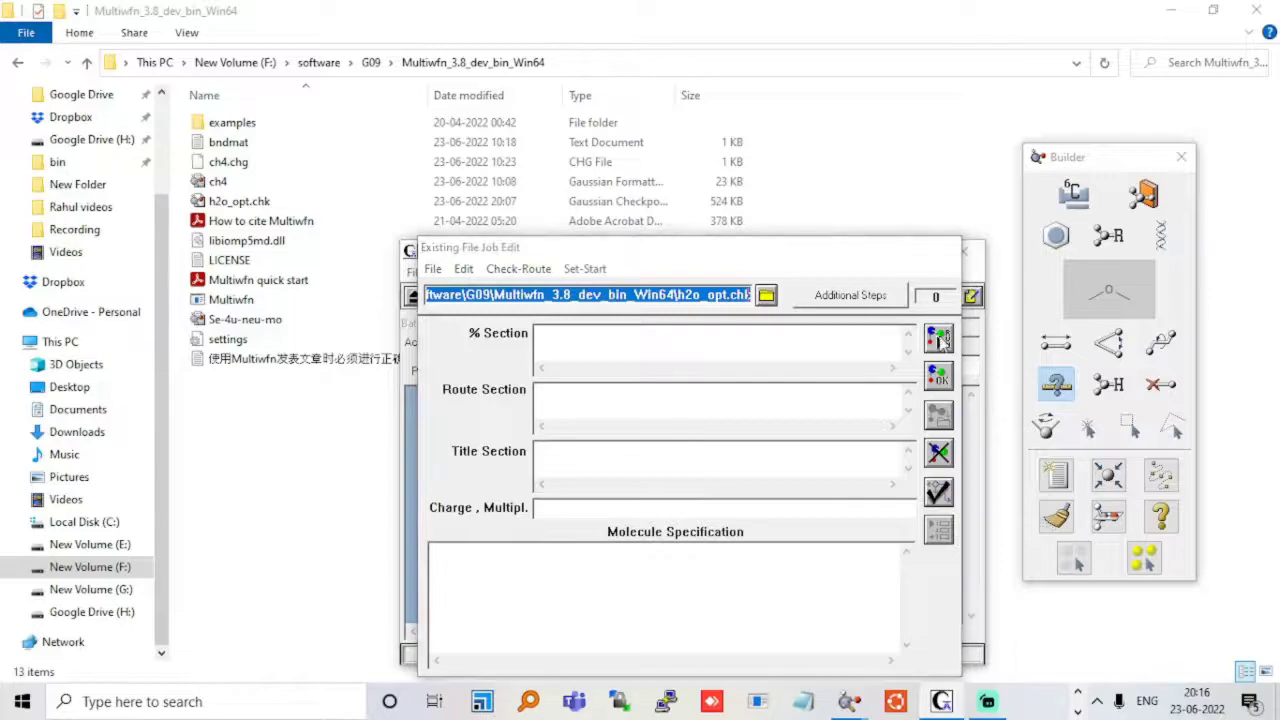
pyautogui.click(939, 375)
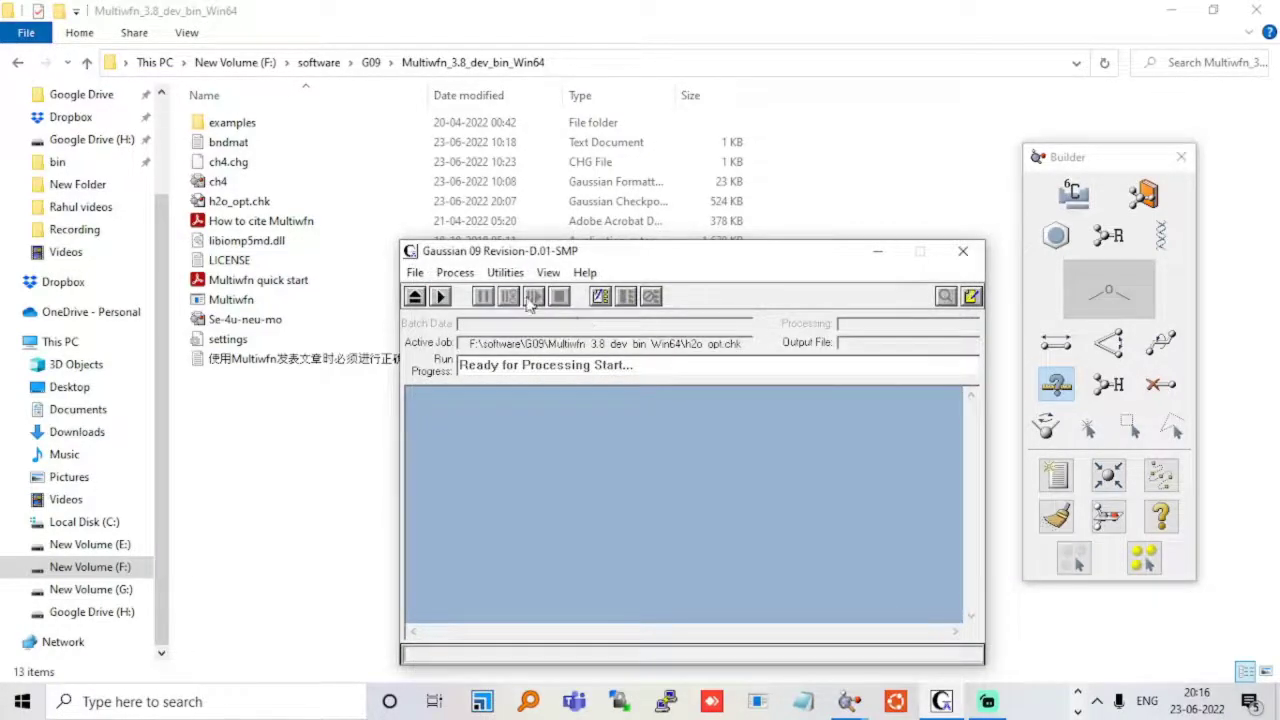
# Convert h2o_opt.chk to a formatted checkpoint file with FormChk, close Gaussian, and select the new h2o_opt file in the Multiwfn folder.
pyautogui.click(497, 280)
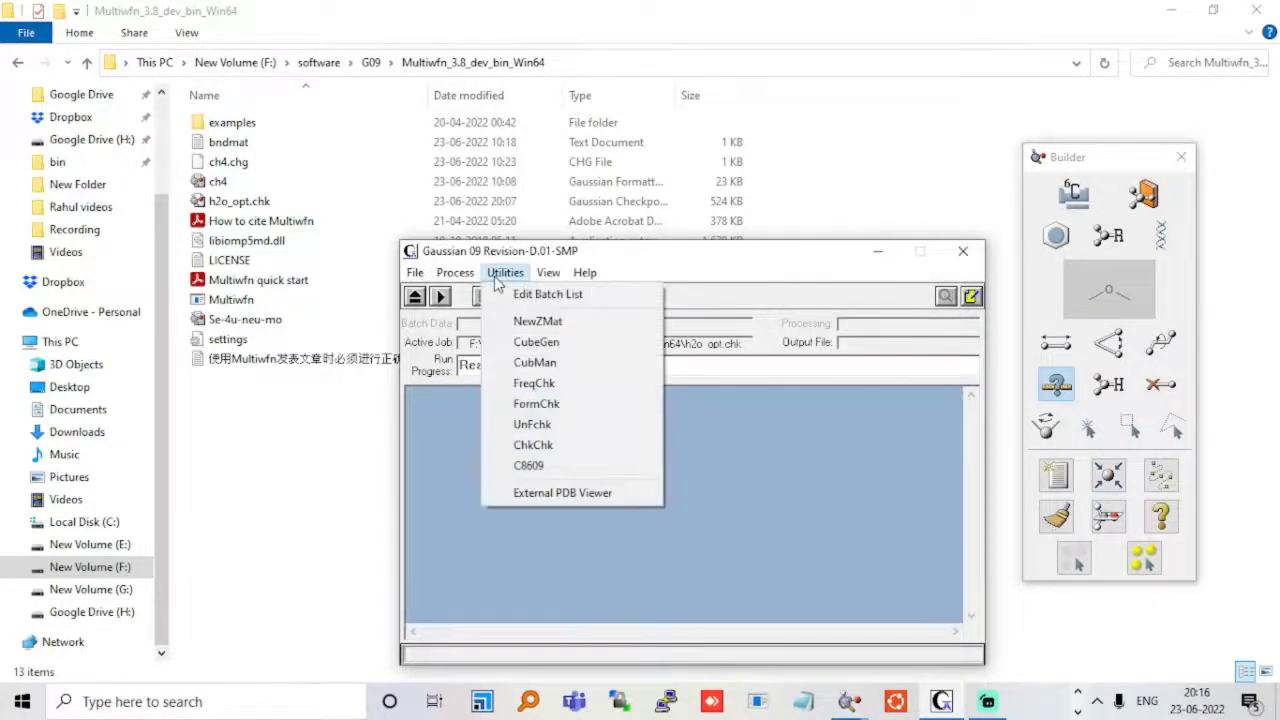
pyautogui.click(537, 405)
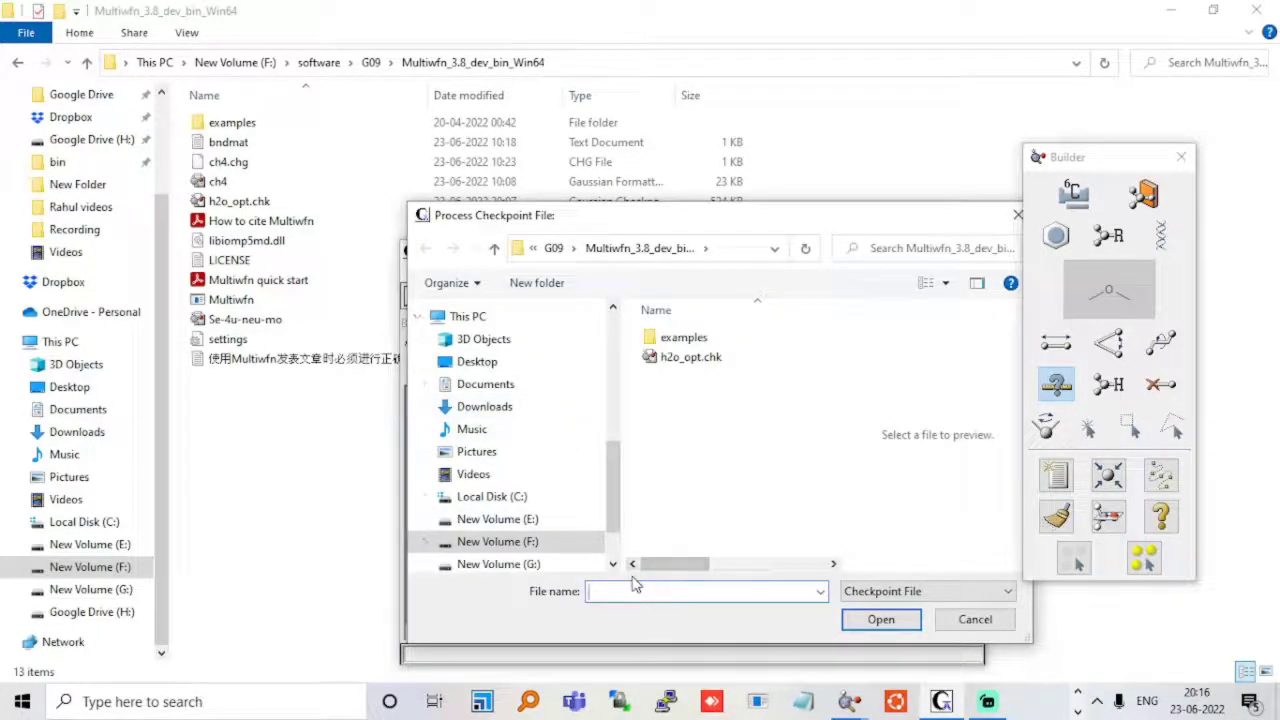
pyautogui.write('h')
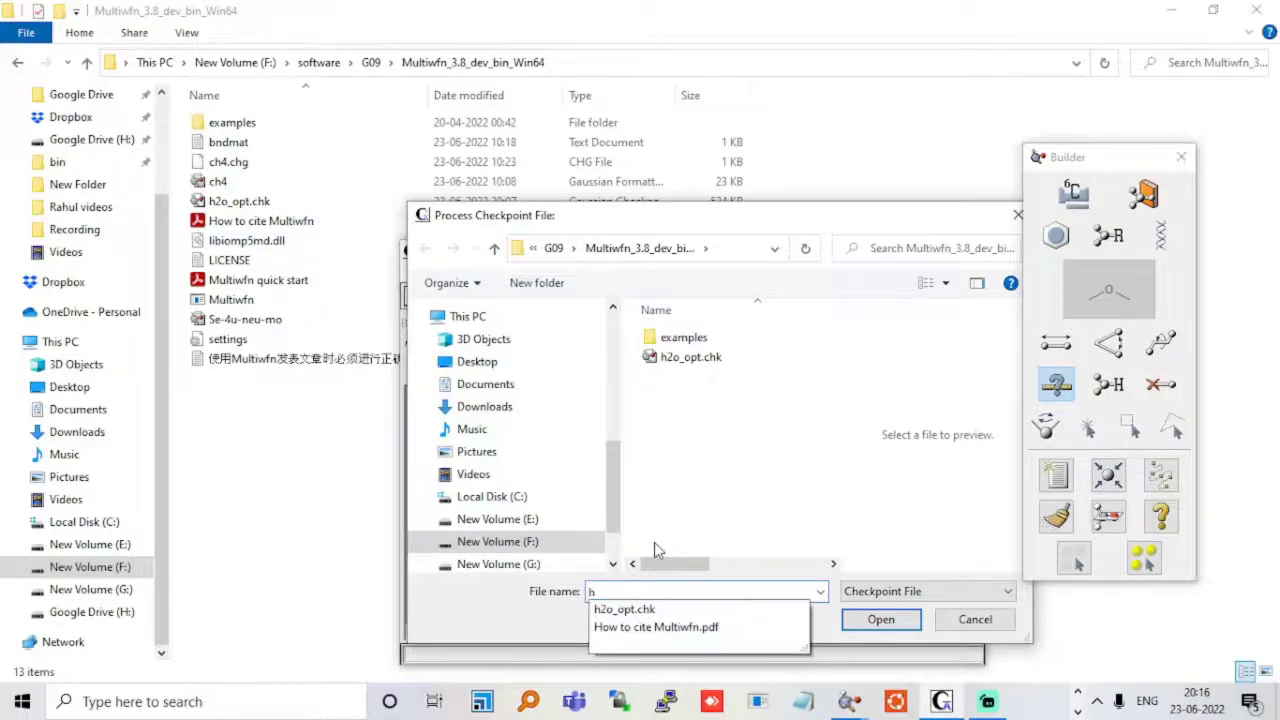
pyautogui.click(651, 611)
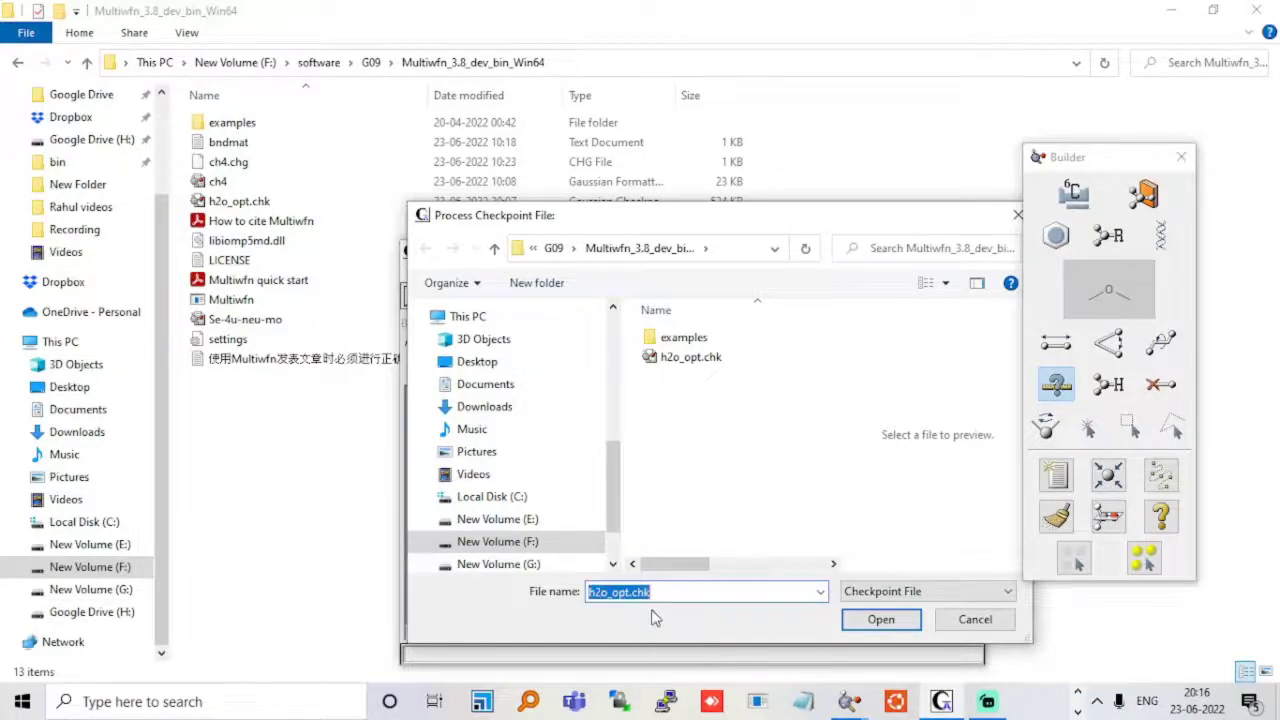
pyautogui.click(880, 619)
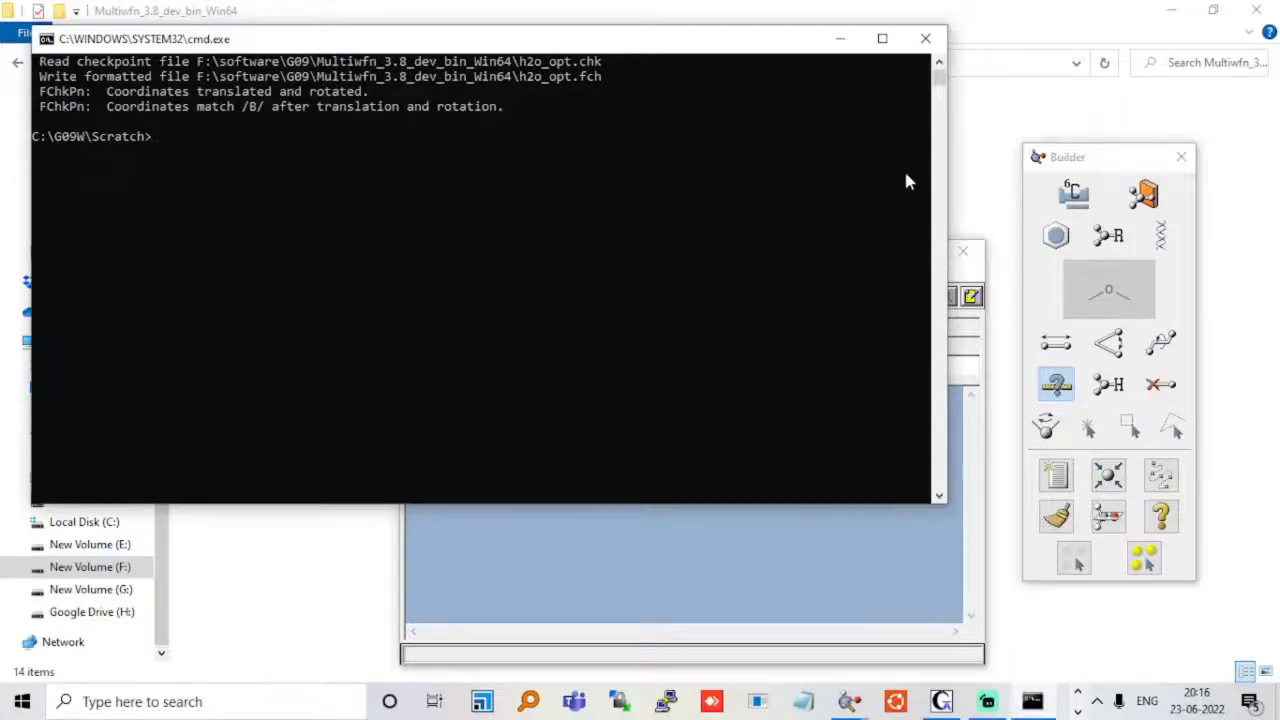
pyautogui.click(923, 38)
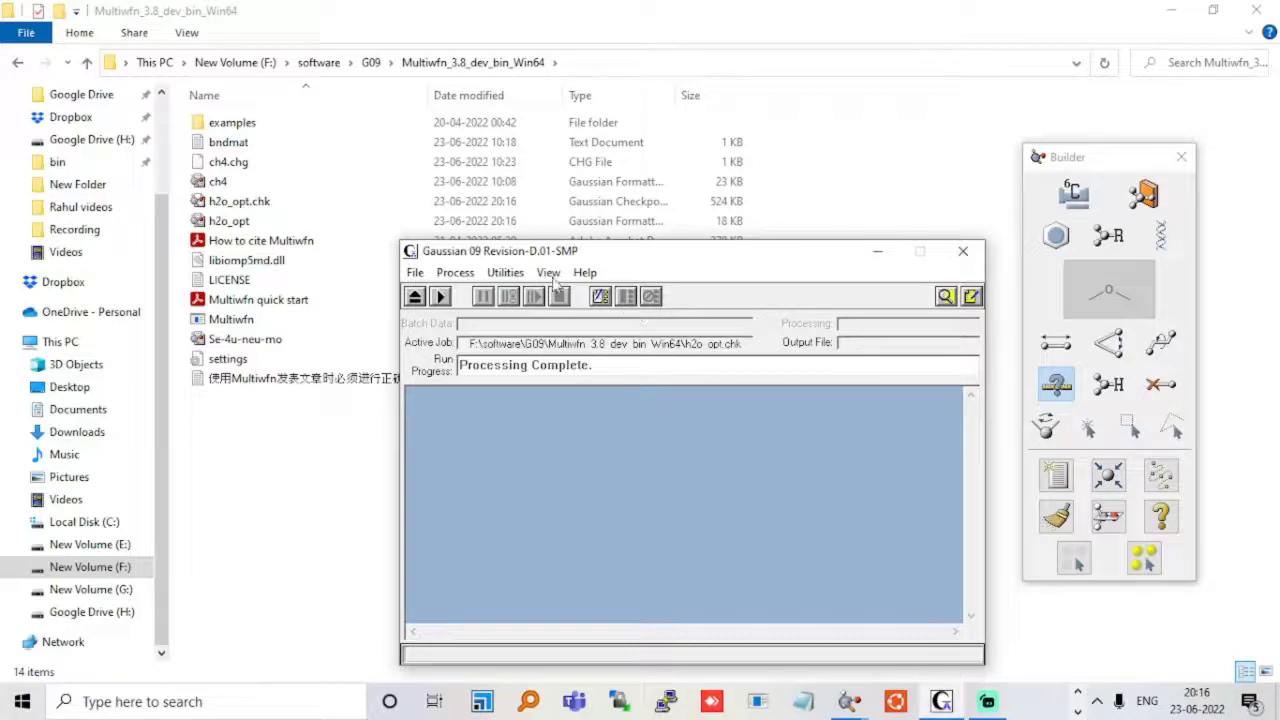
pyautogui.click(964, 249)
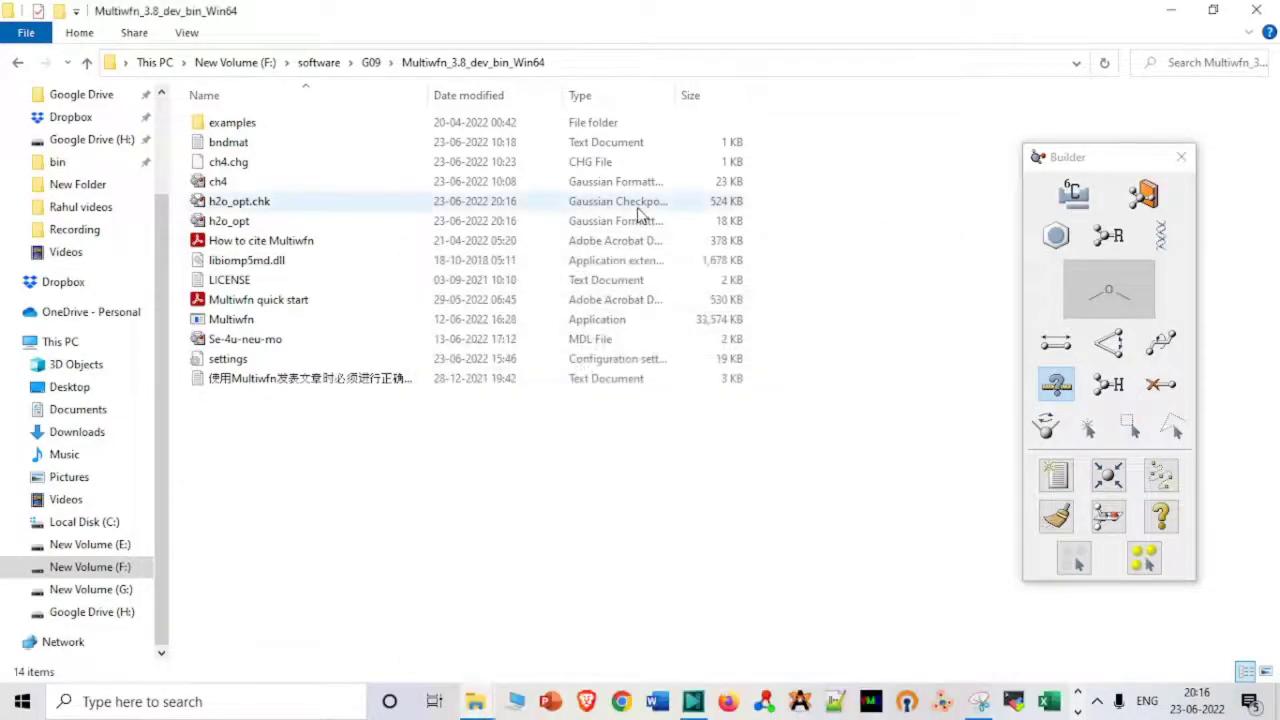
pyautogui.click(577, 228)
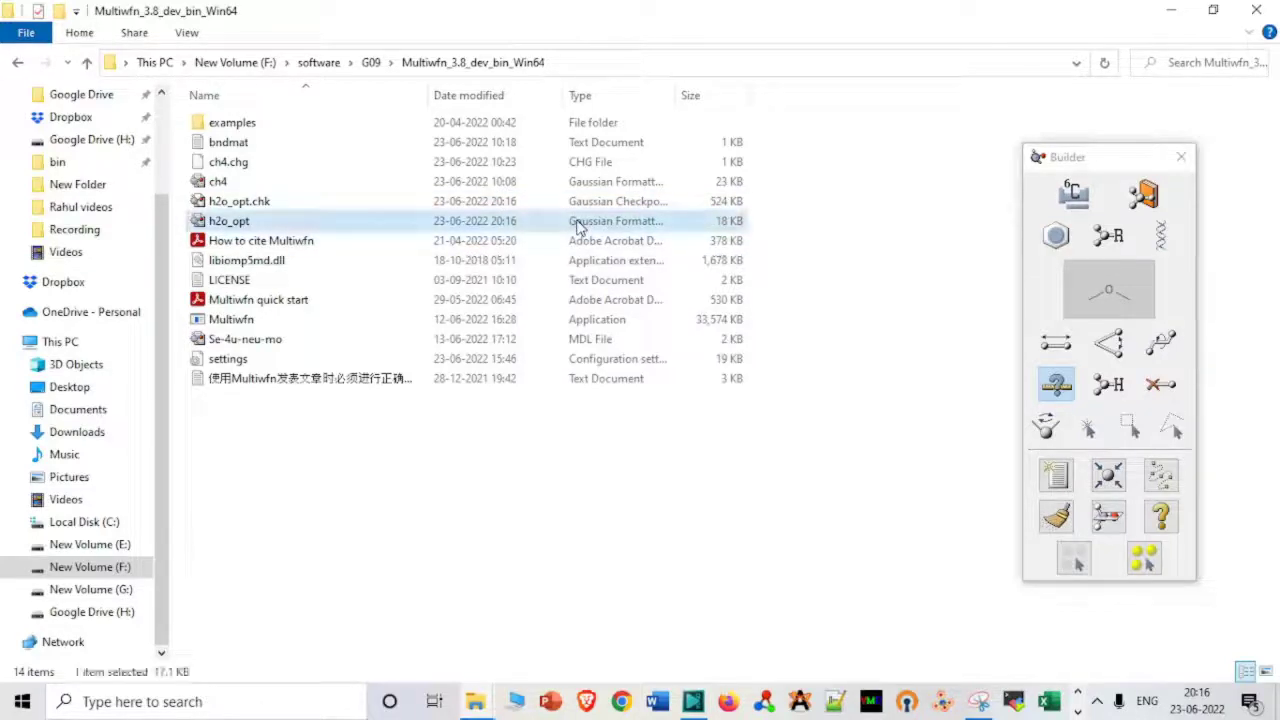
# Widen the Type column in the Multiwfn_3.8_dev_bin_Win64 folder so the full file types can be read.
pyautogui.rightClick(675, 90)
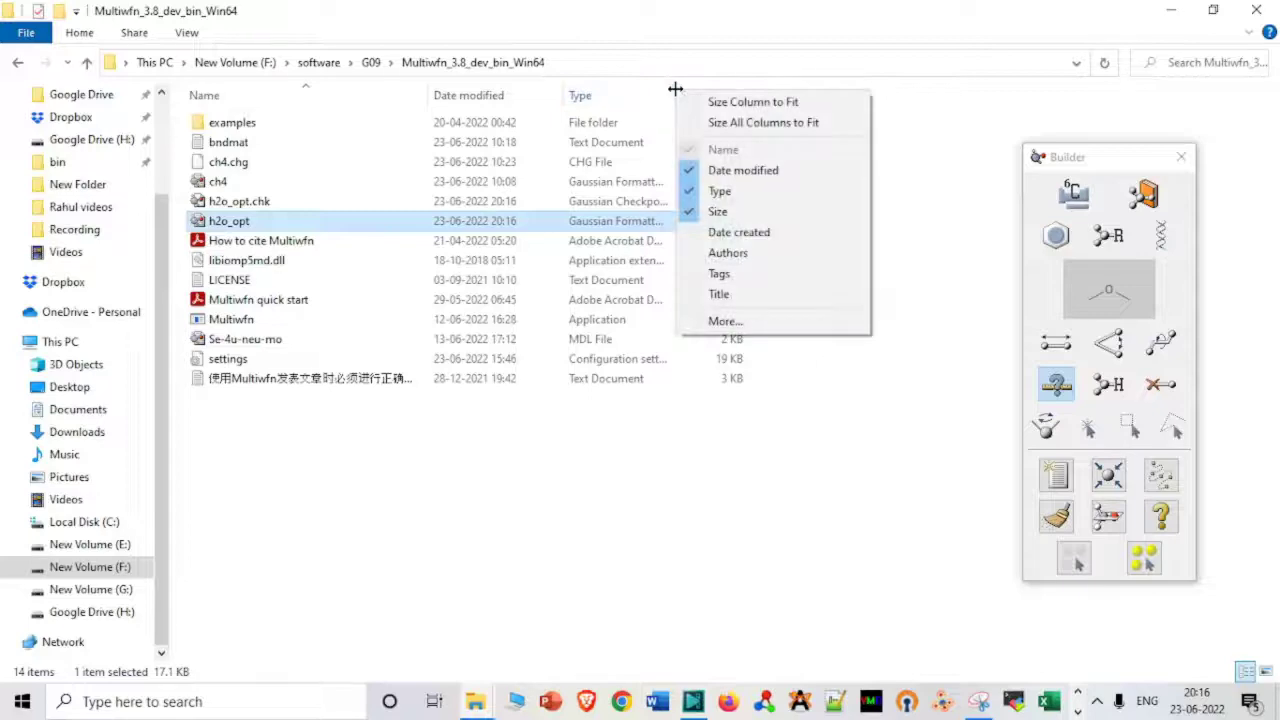
pyautogui.click(667, 94)
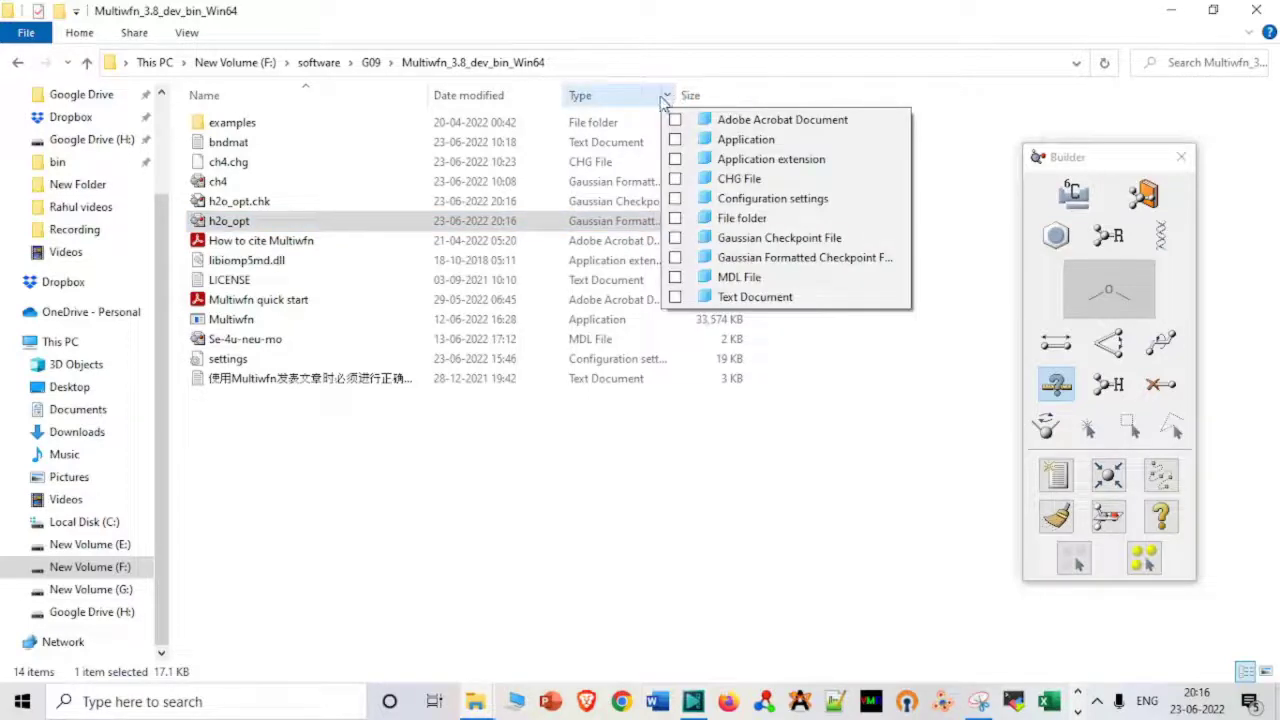
pyautogui.click(549, 432)
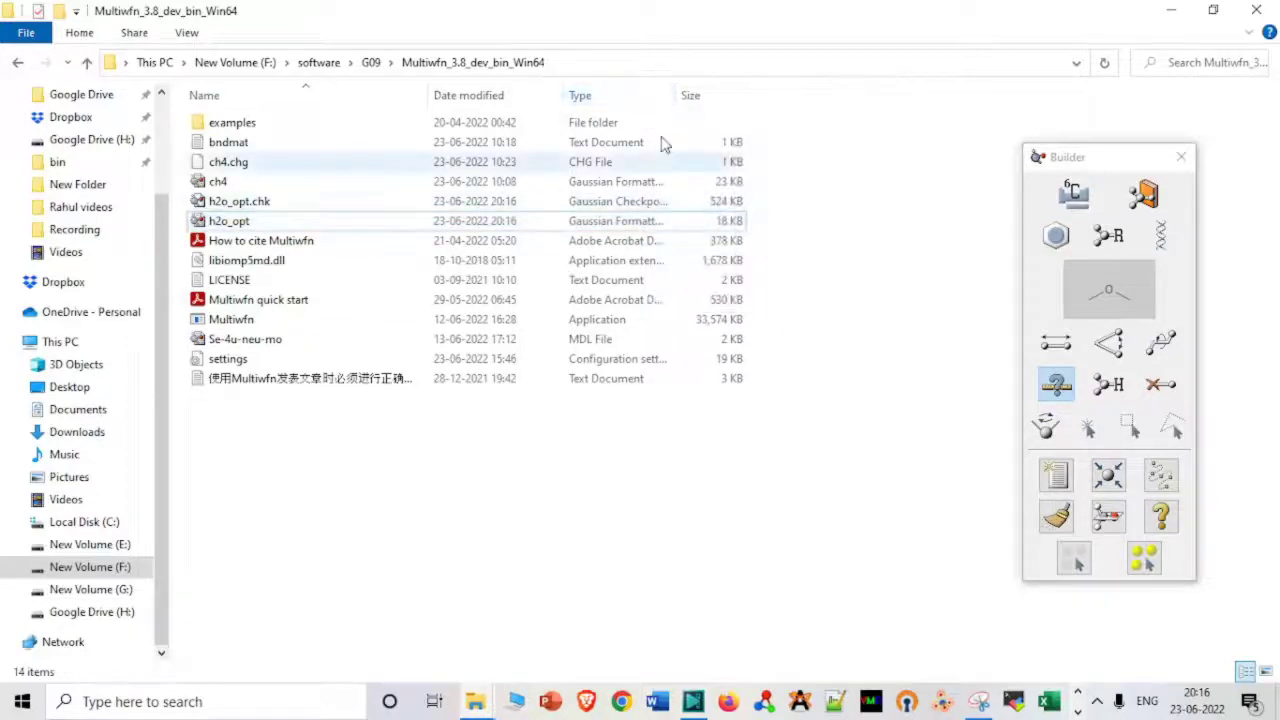
pyautogui.moveTo(682, 96); pyautogui.dragTo(862, 100)
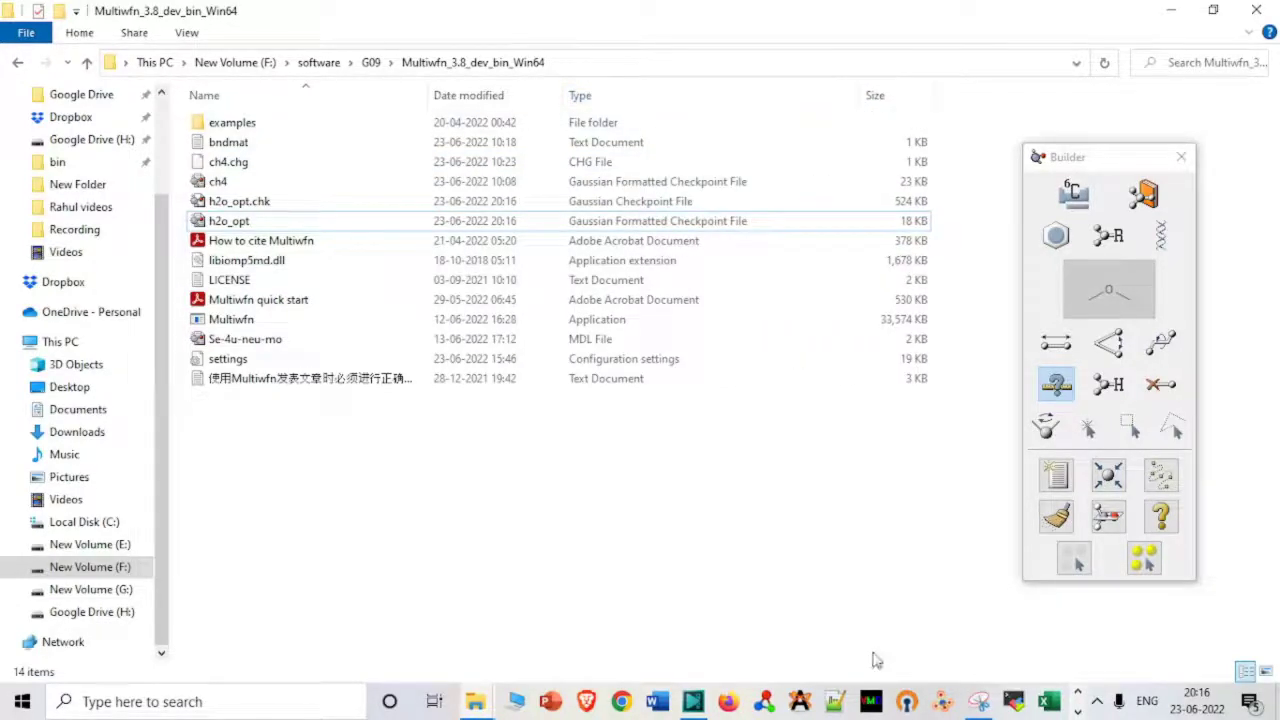
# Launch Multiwfn from its folder and move the console window clear of the file names.
pyautogui.click(1077, 712)
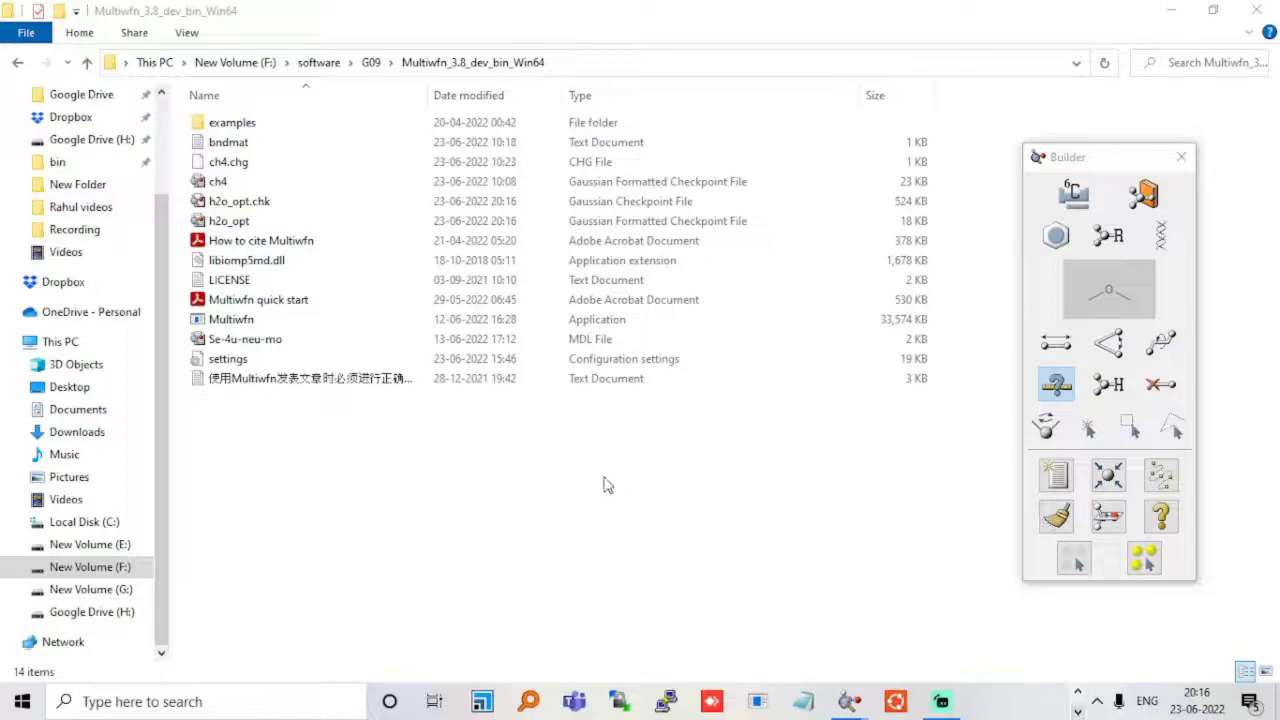
pyautogui.click(275, 322)
pyautogui.doubleClick(274, 326)
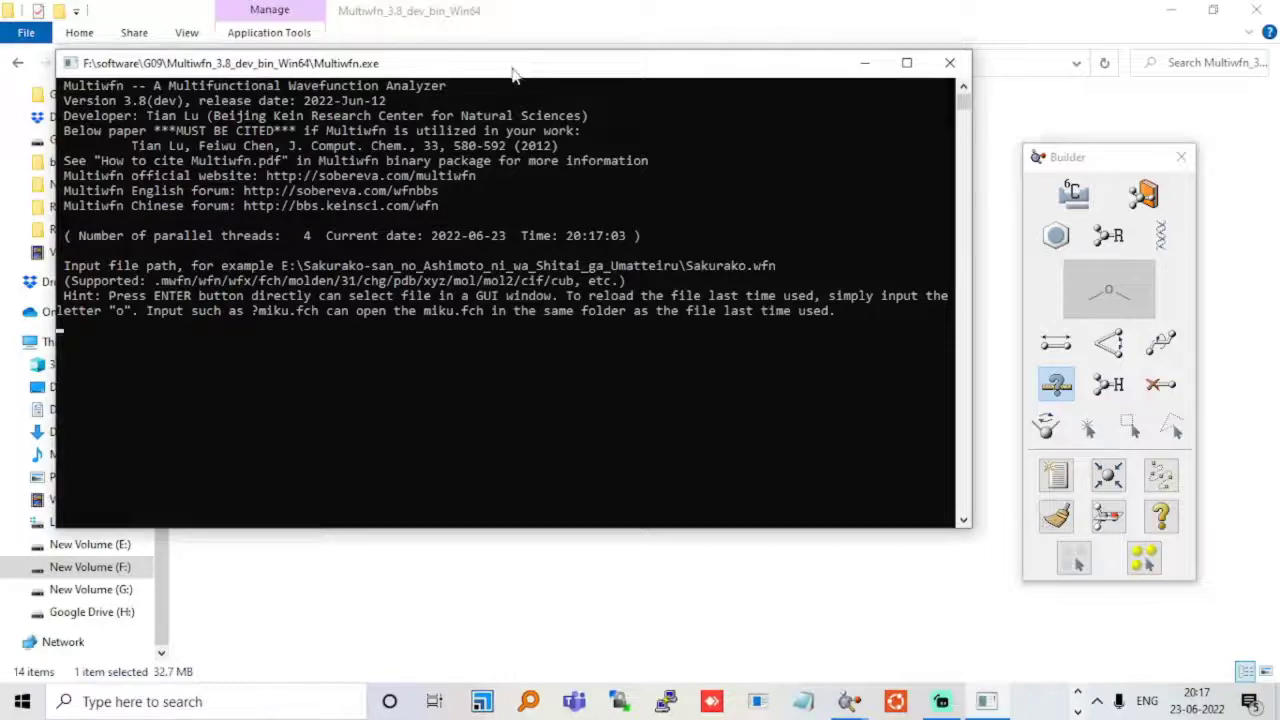
pyautogui.moveTo(512, 75); pyautogui.dragTo(852, 168)
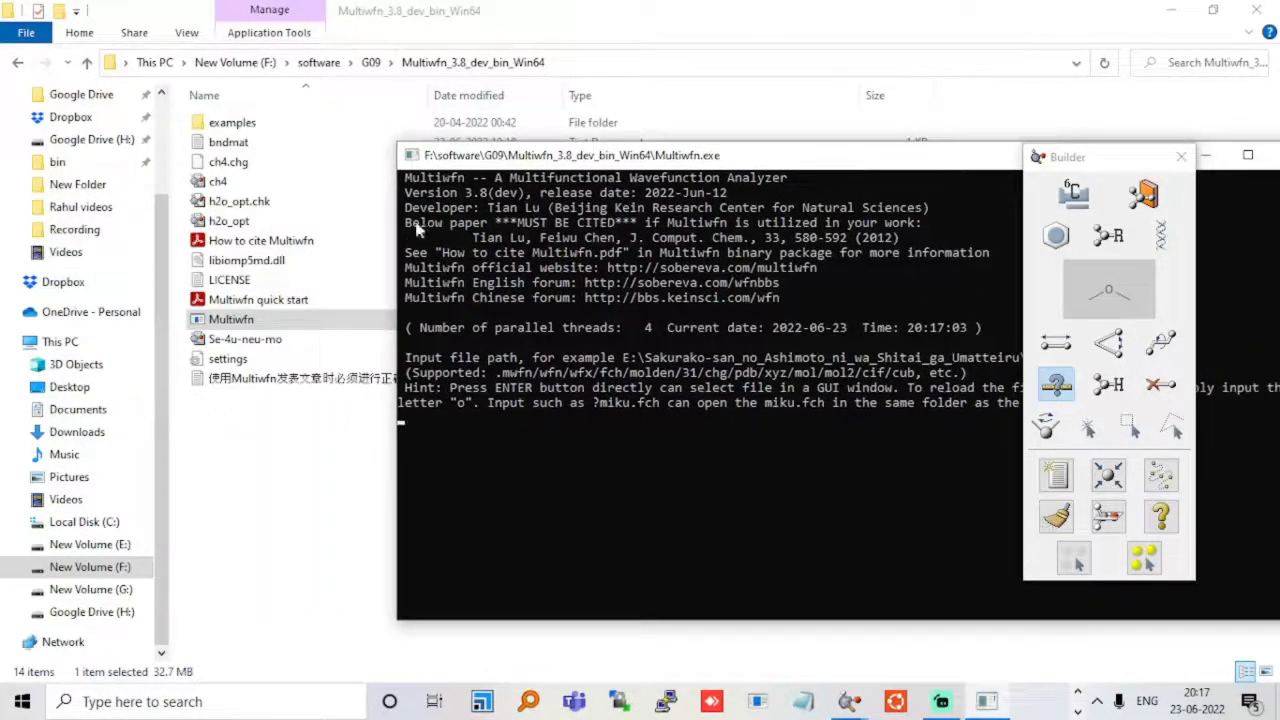
# Load the formatted checkpoint file h2o_opt.fch from the folder into the Multiwfn console.
pyautogui.click(300, 218)
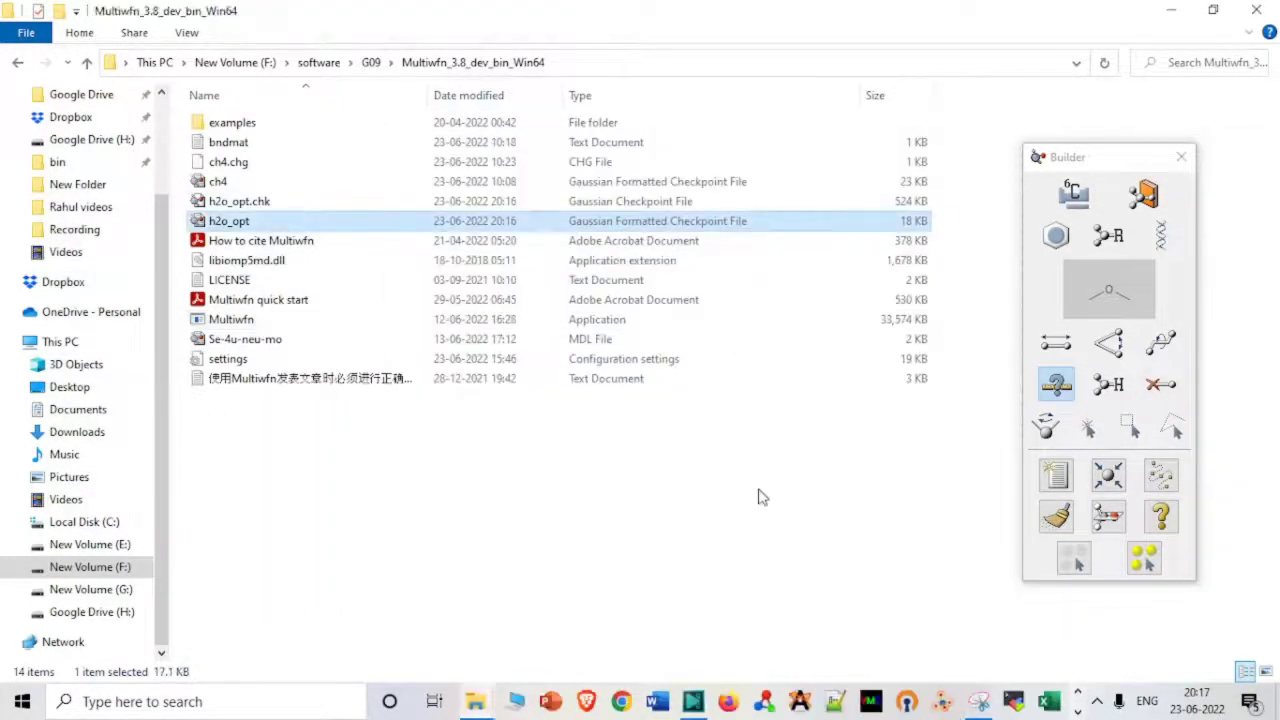
pyautogui.click(1078, 712)
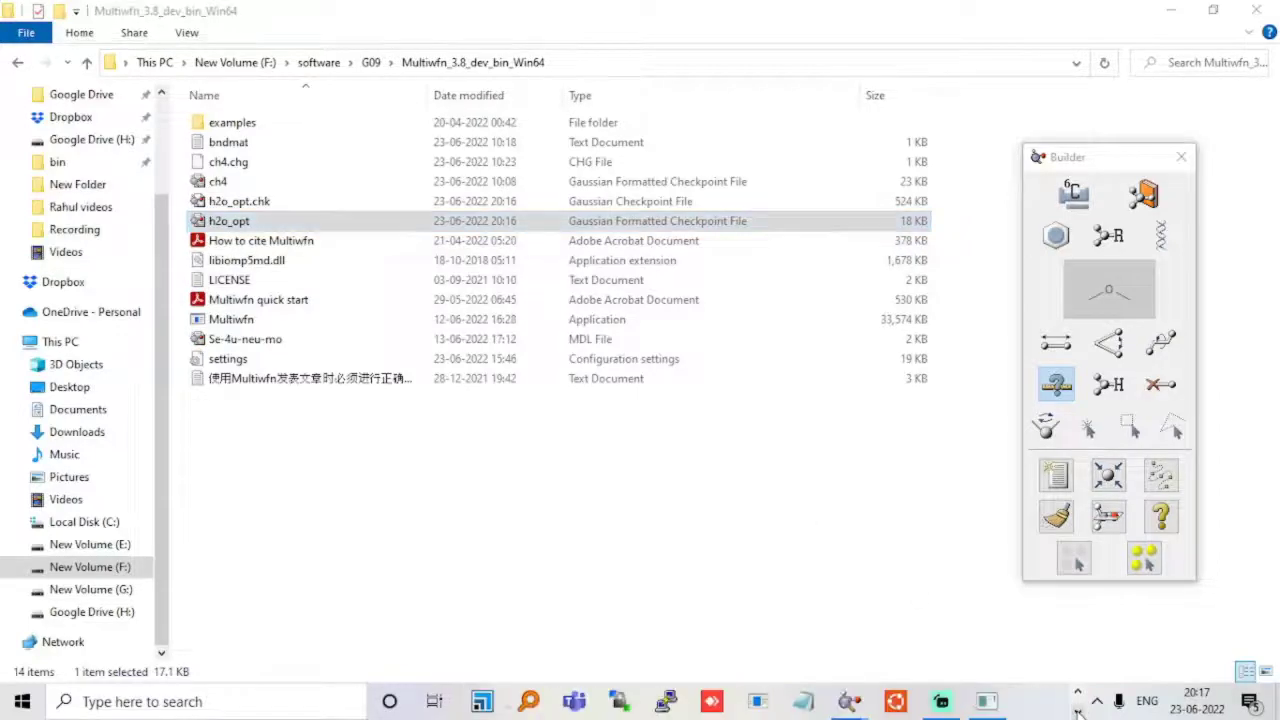
pyautogui.click(950, 703)
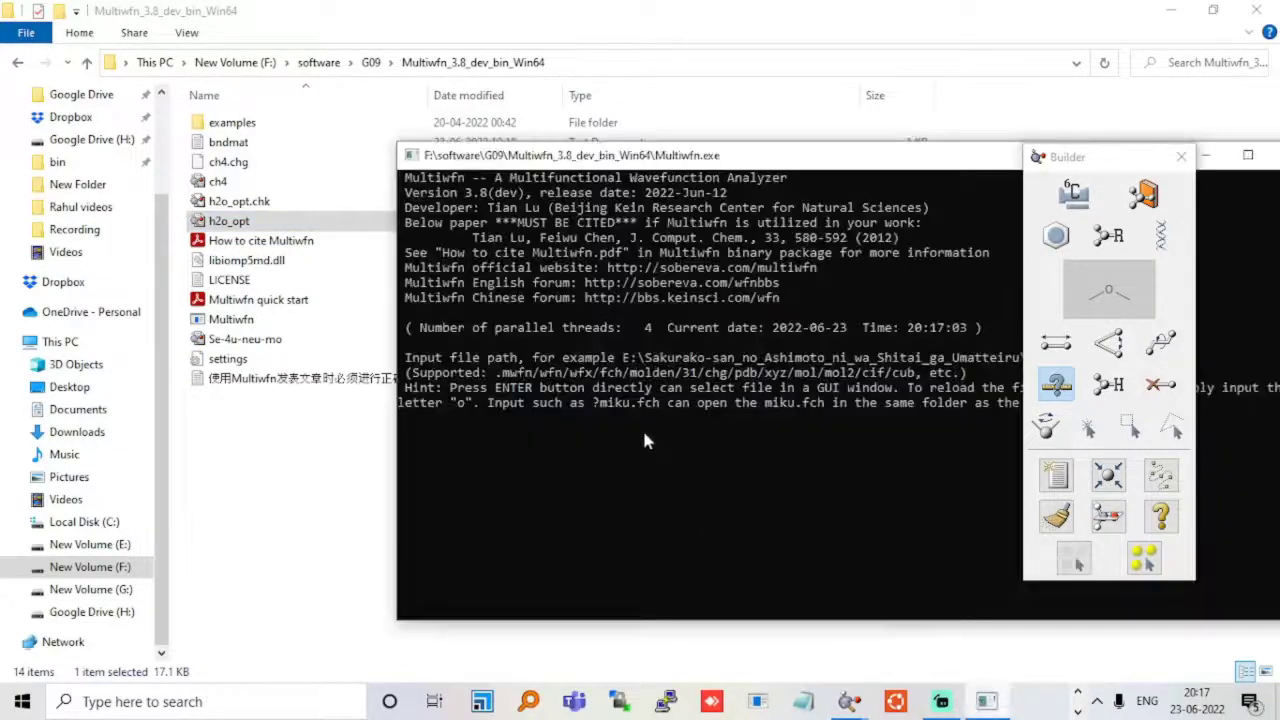
pyautogui.moveTo(365, 224); pyautogui.dragTo(622, 425)
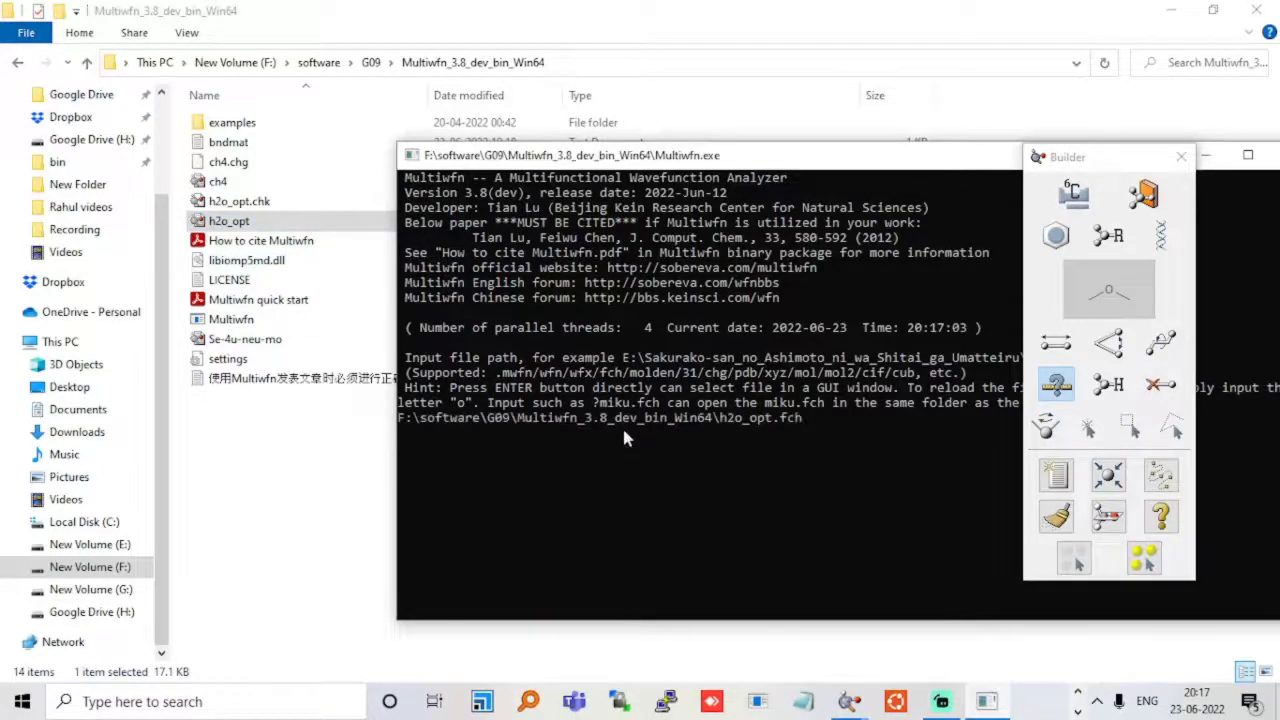
pyautogui.press('Return')
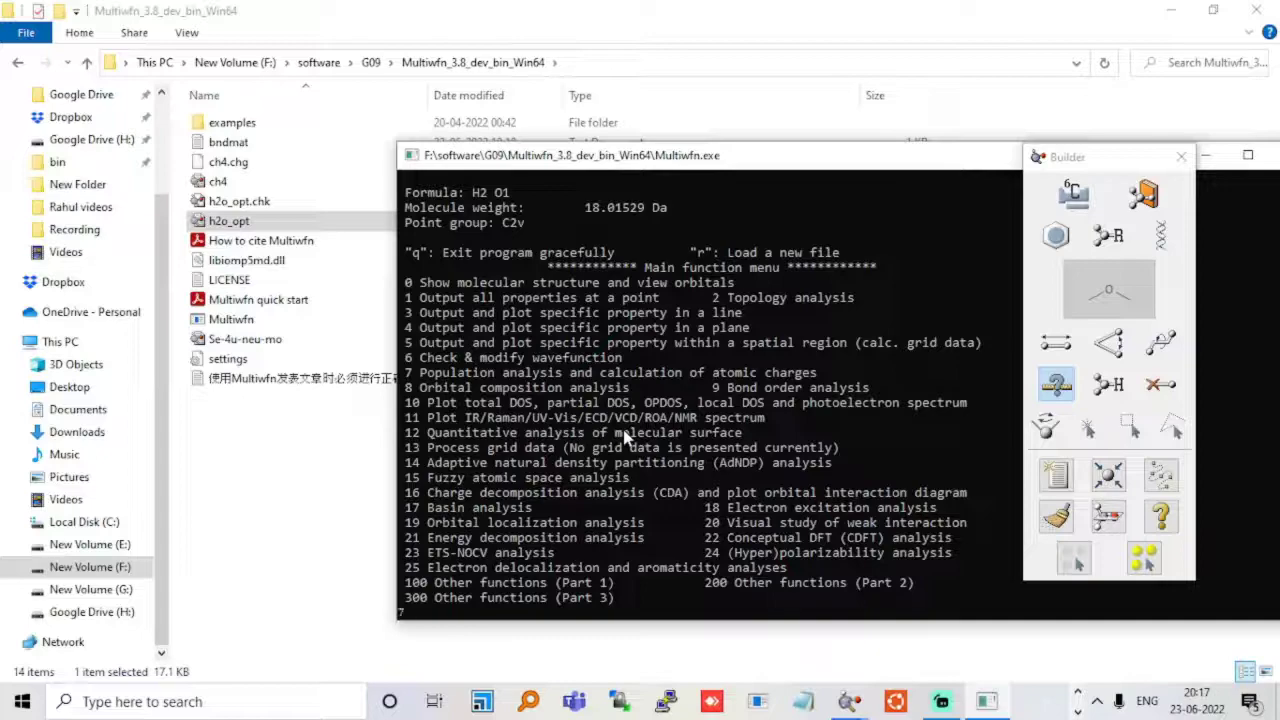
# Calculate Hirshfeld atomic charges through population analysis, using the built-in sphericalized free-state atomic densities.
pyautogui.write('7')
pyautogui.press('Return')
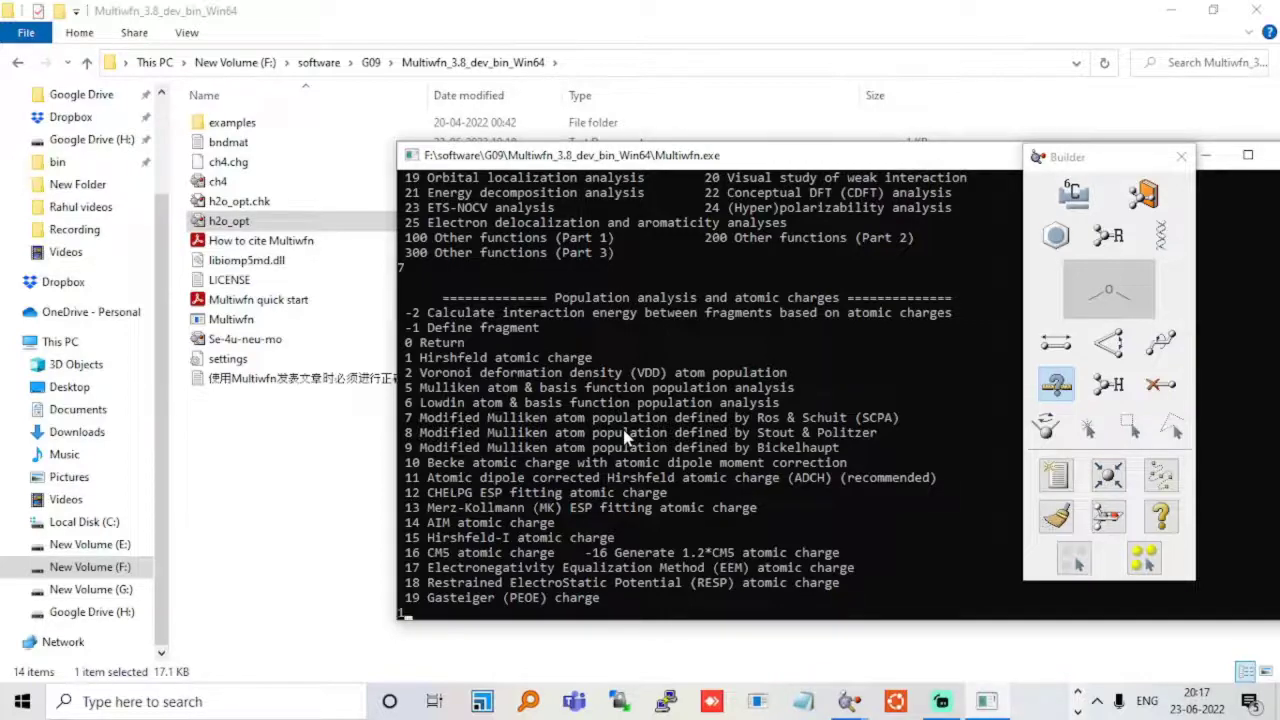
pyautogui.press('Return')
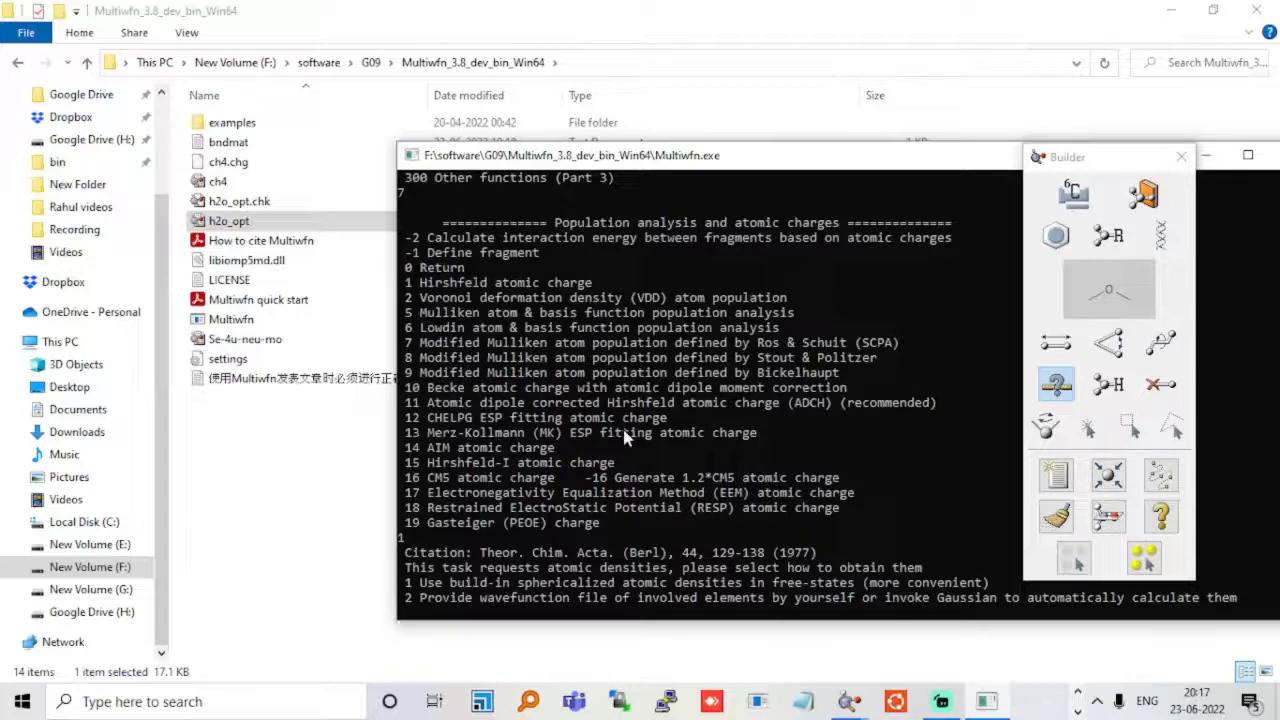
pyautogui.press('Return')
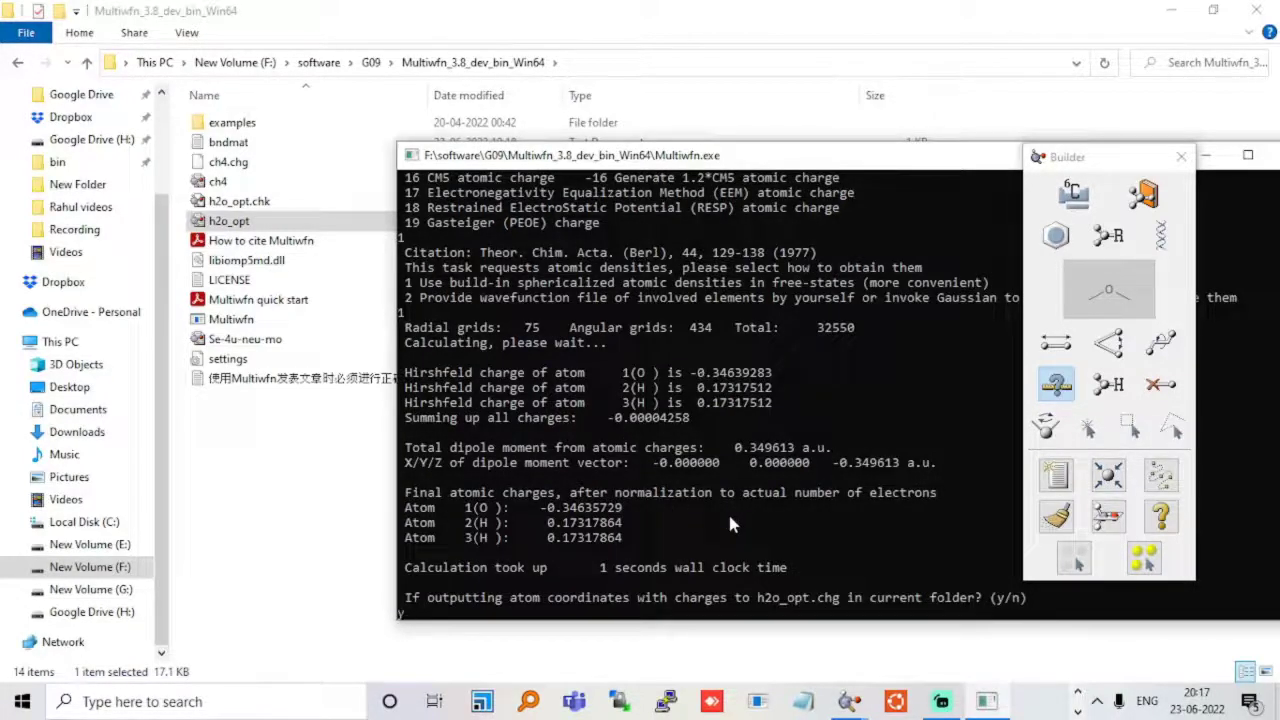
# Output the atom coordinates with charges to h2o_opt.chg in the current folder and close Multiwfn.
pyautogui.write('y')
pyautogui.press('Return')
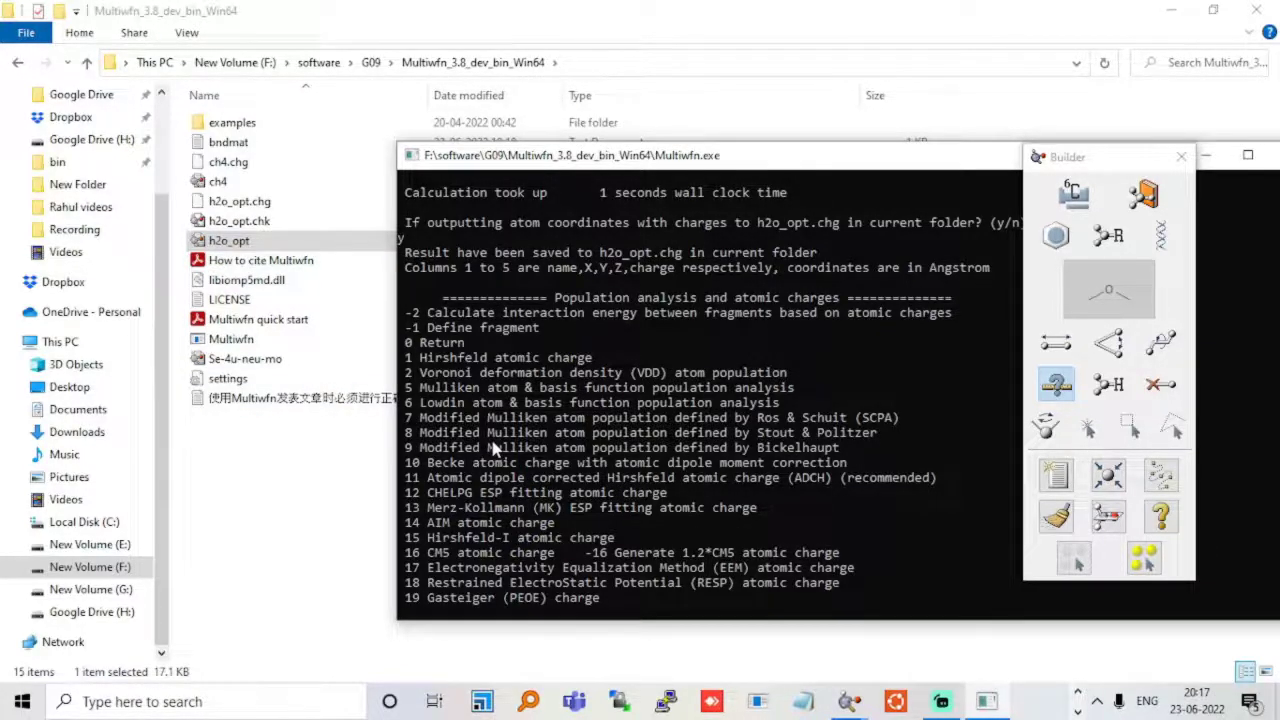
pyautogui.click(1275, 155)
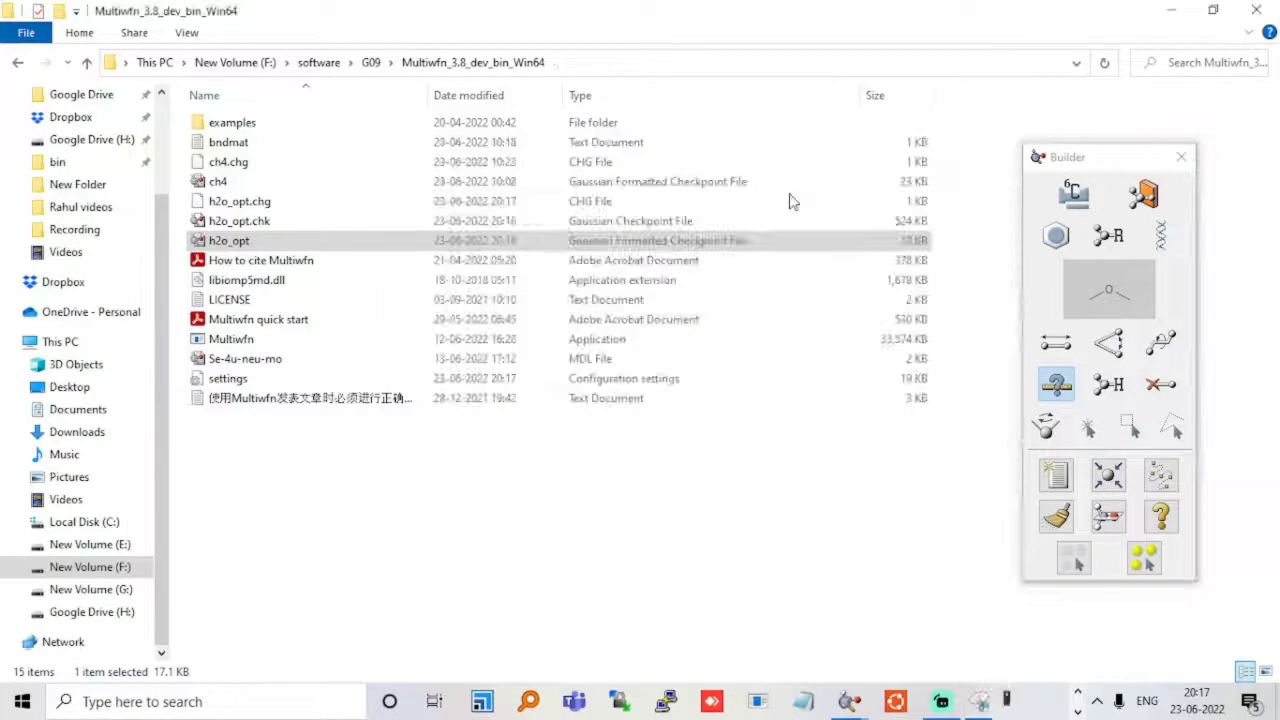
# Open h2o_opt.chg in Notepad, keeping it as the default app for .chg files, and move its window clear of the Builder palette.
pyautogui.click(337, 208)
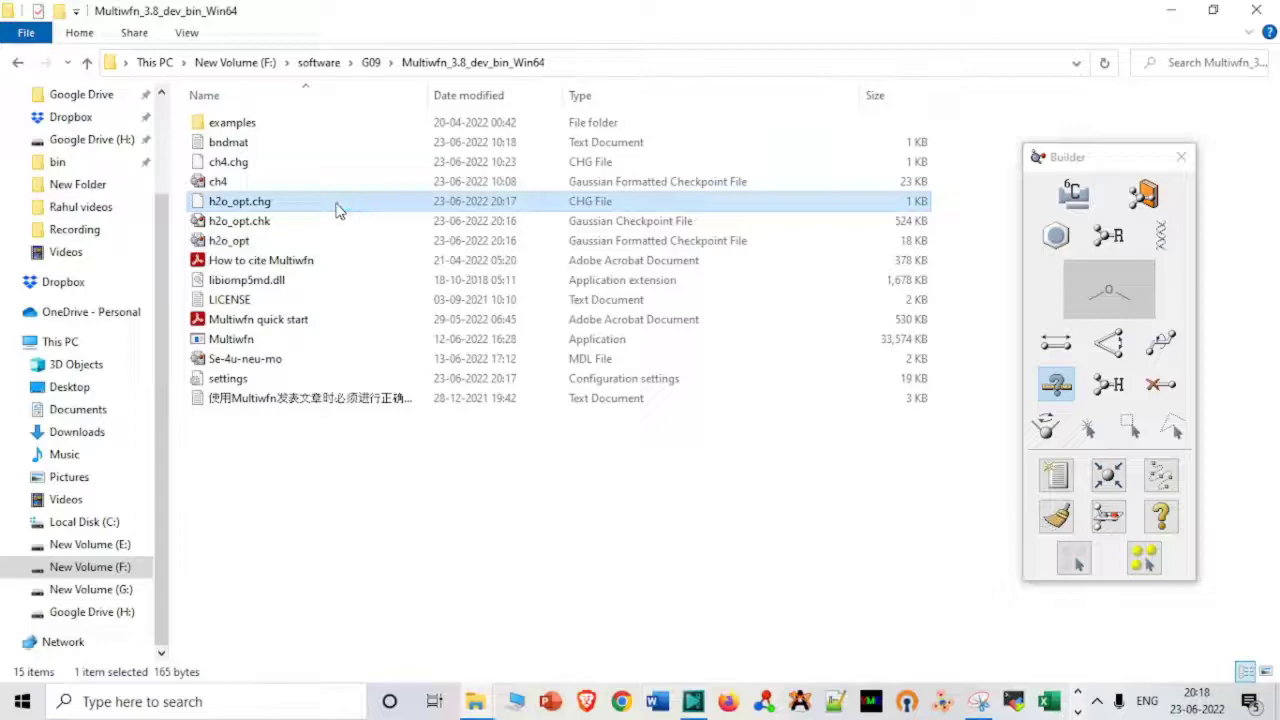
pyautogui.doubleClick(337, 208)
pyautogui.click(537, 304)
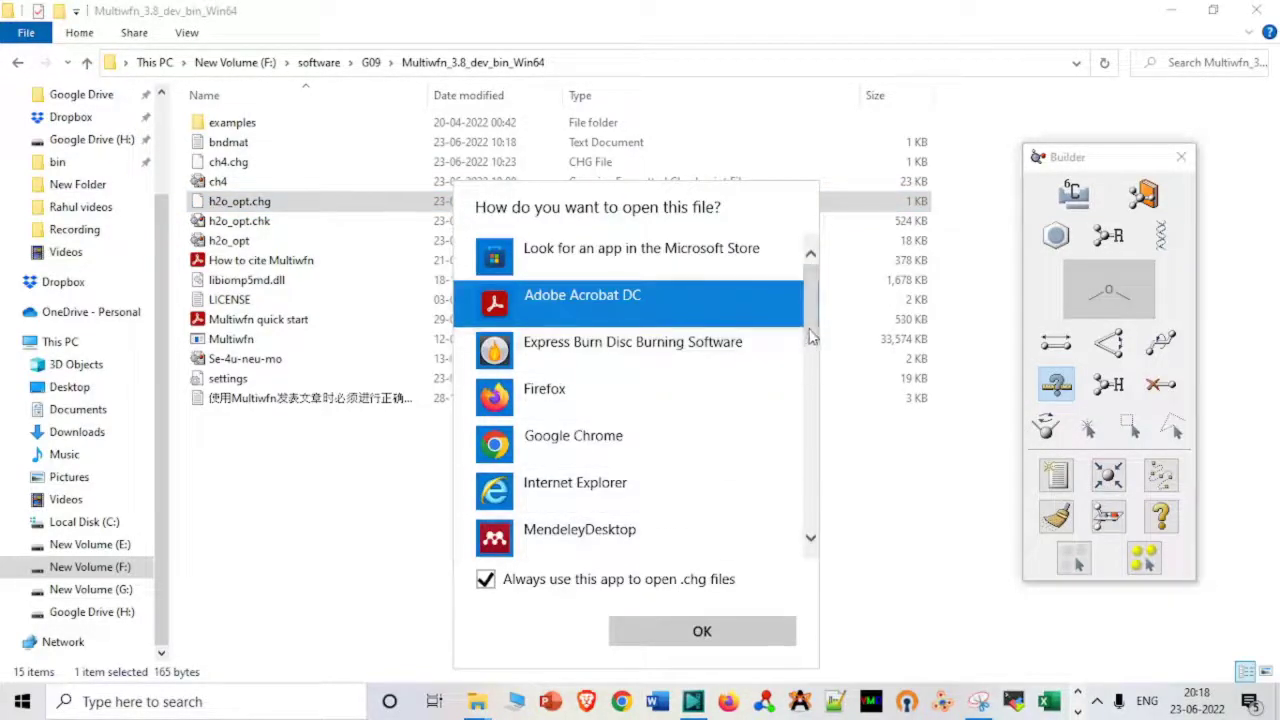
pyautogui.moveTo(811, 337)
pyautogui.mouseDown()
pyautogui.moveTo(811, 530)
pyautogui.moveTo(792, 380)
pyautogui.mouseUp()
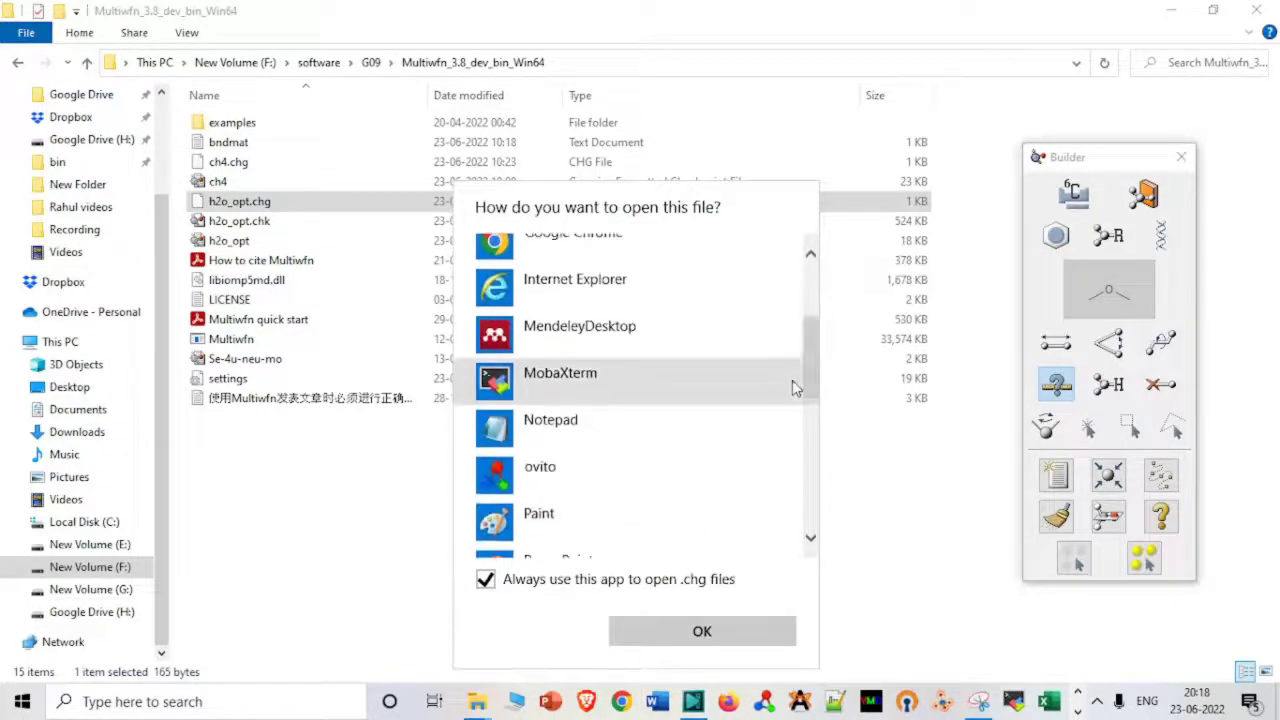
pyautogui.click(736, 423)
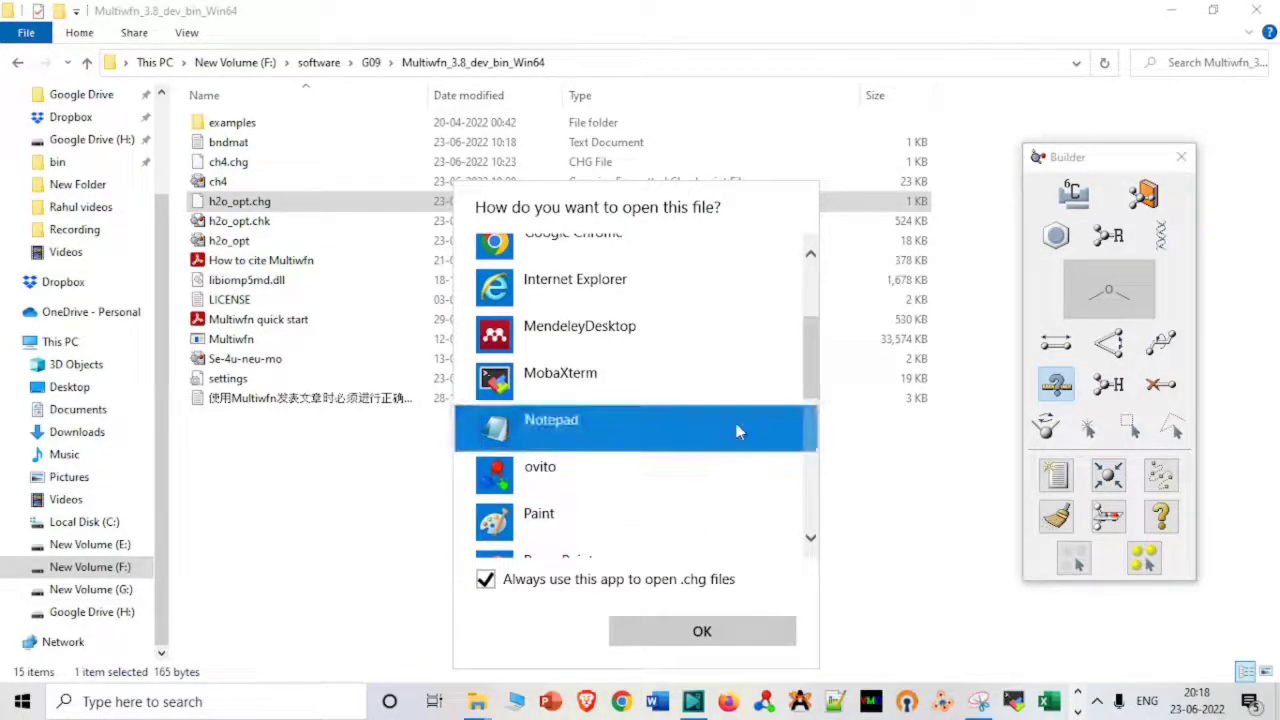
pyautogui.click(751, 630)
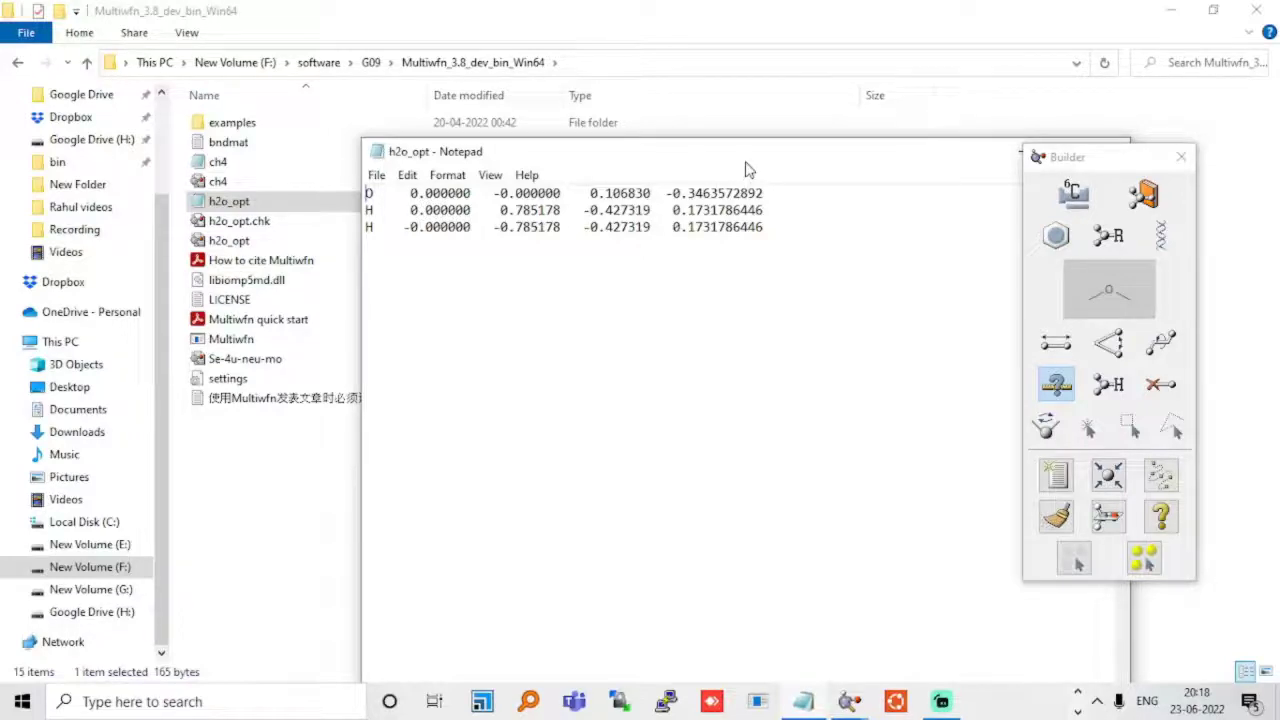
pyautogui.moveTo(745, 170); pyautogui.dragTo(560, 131)
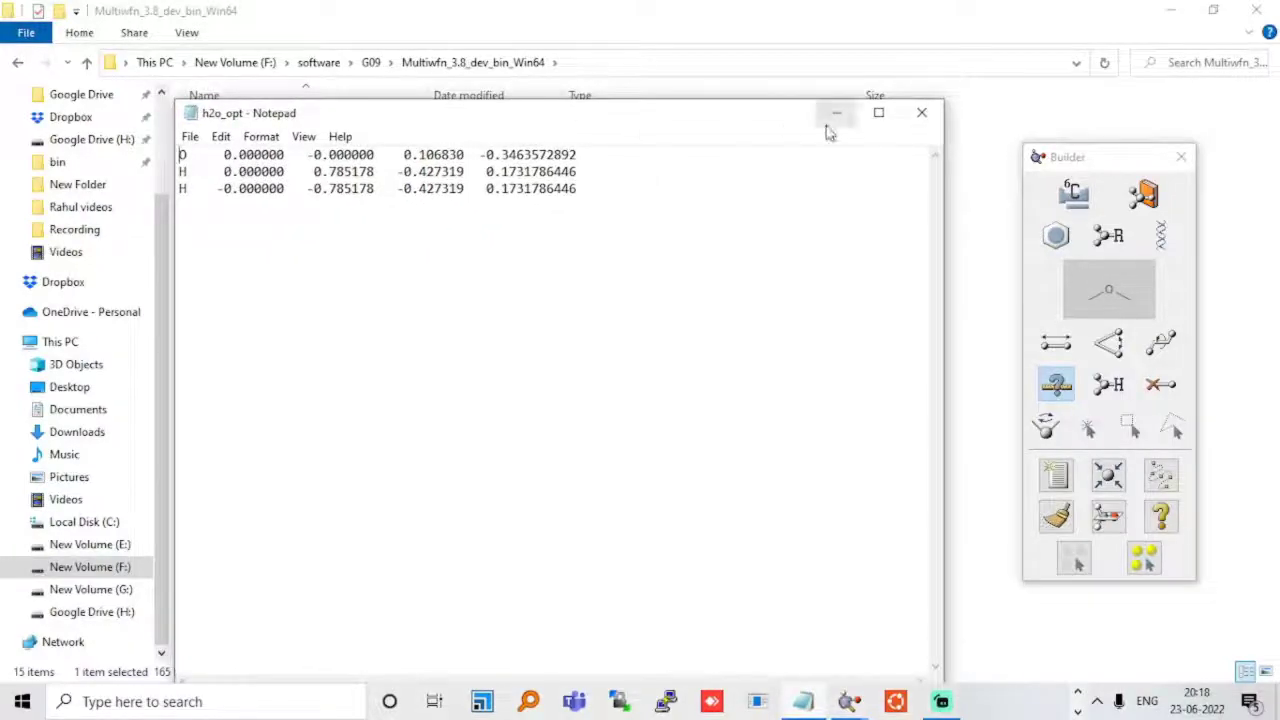